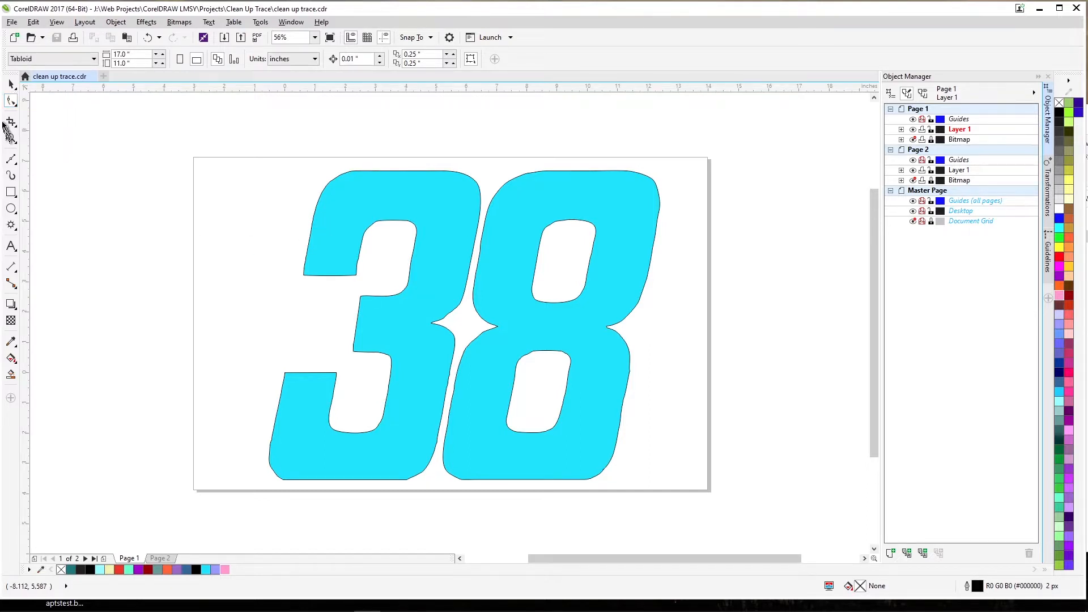
- Examine the nodes along the traced outlines of the 3 and the 8 with the Shape tool
{"action": "left_click", "coordinate": [12, 104]}
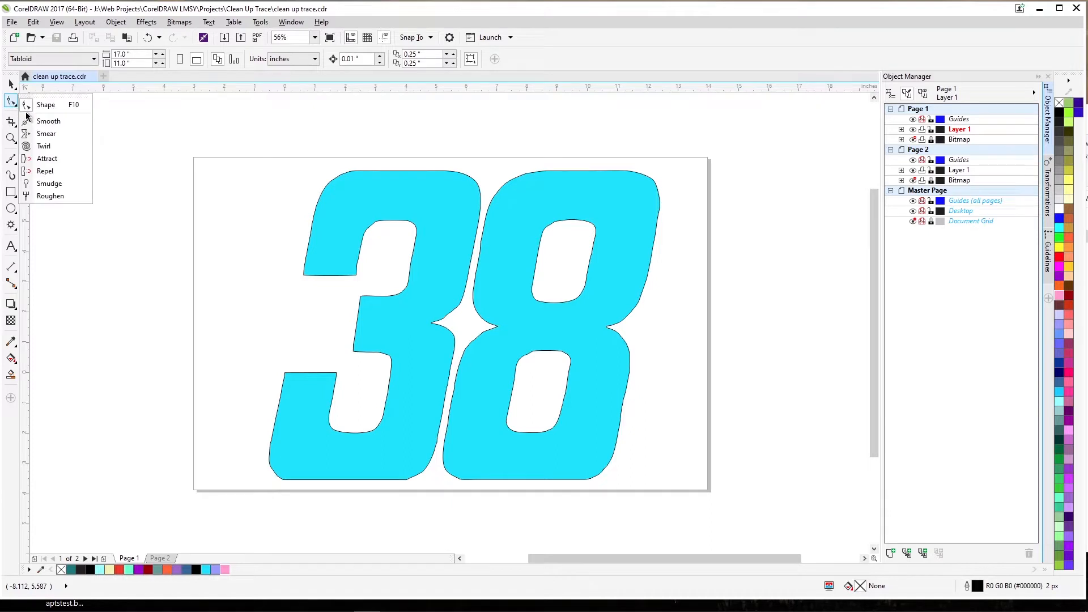
{"action": "left_click", "coordinate": [35, 106]}
{"action": "left_click", "coordinate": [352, 206]}
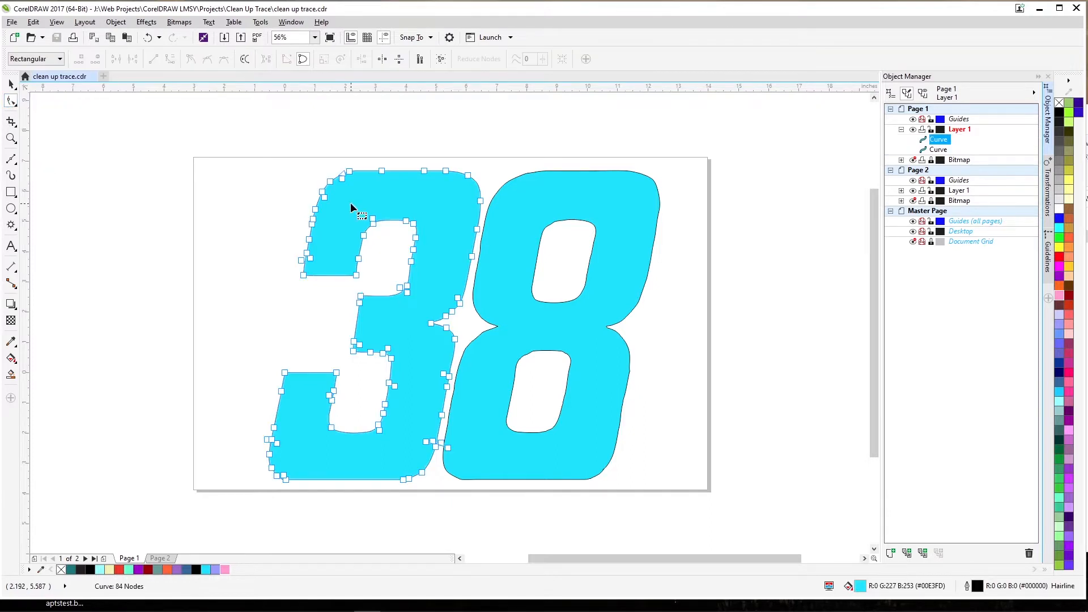
{"action": "left_click", "coordinate": [499, 262]}
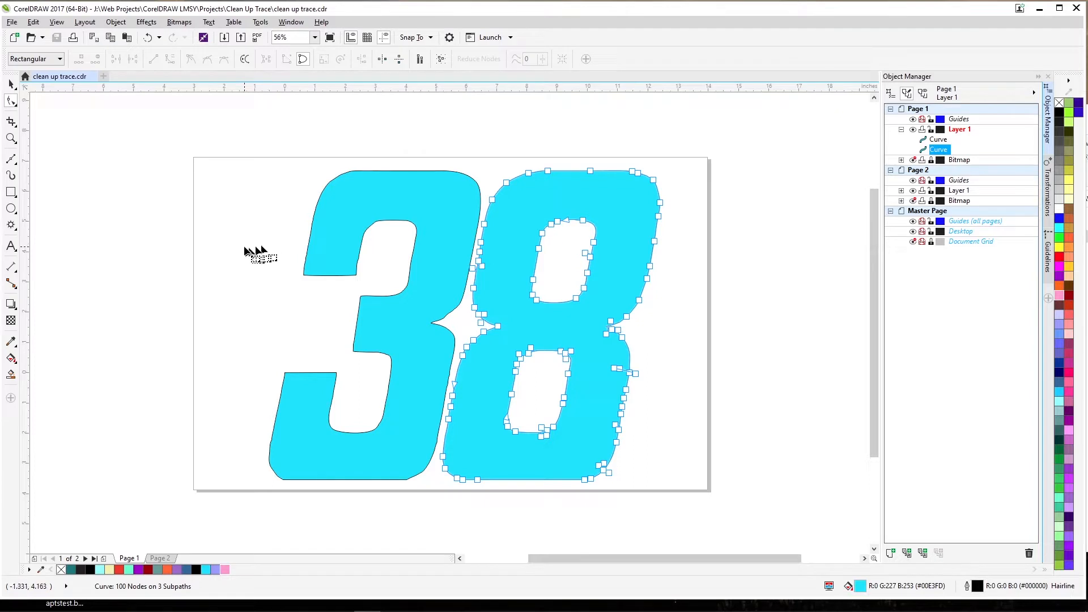
{"action": "left_click", "coordinate": [337, 234]}
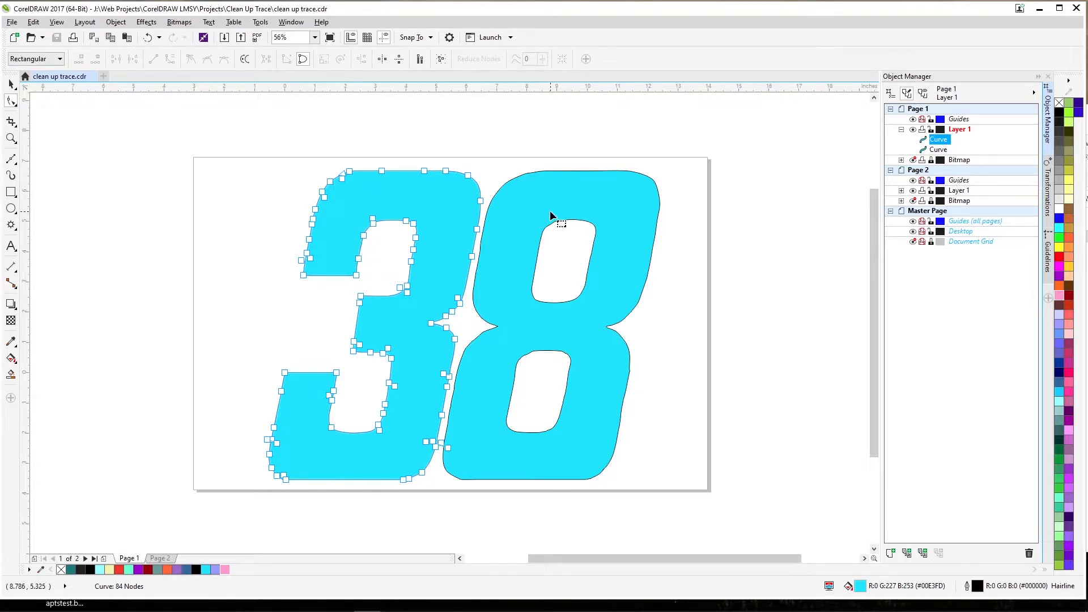
{"action": "left_click", "coordinate": [530, 210]}
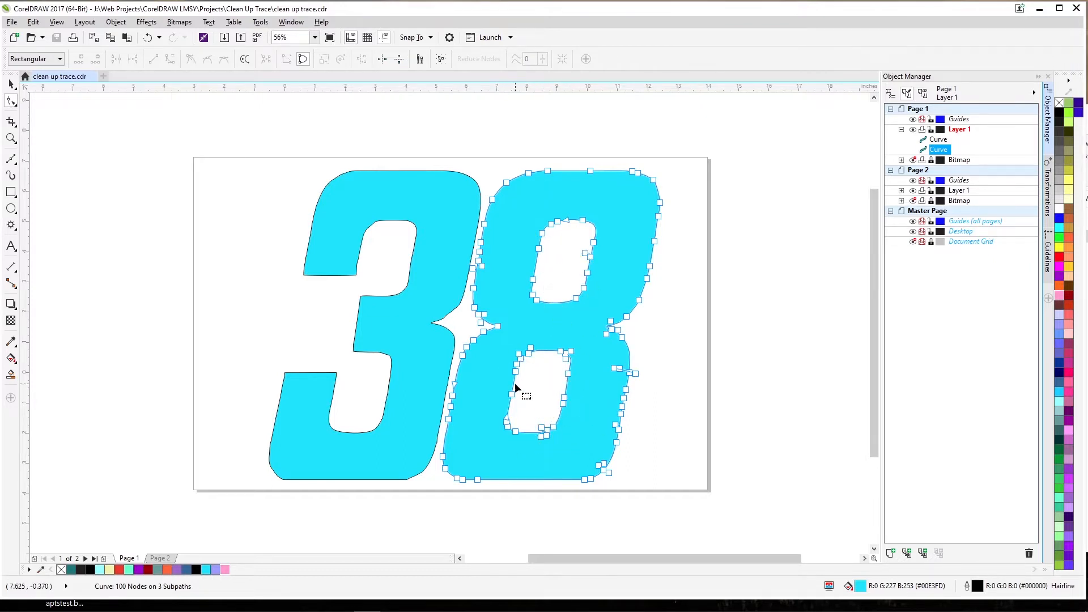
- Smooth the outline and inner holes of the 8 by brushing along its edges with the Smooth tool
{"action": "left_click", "coordinate": [11, 102]}
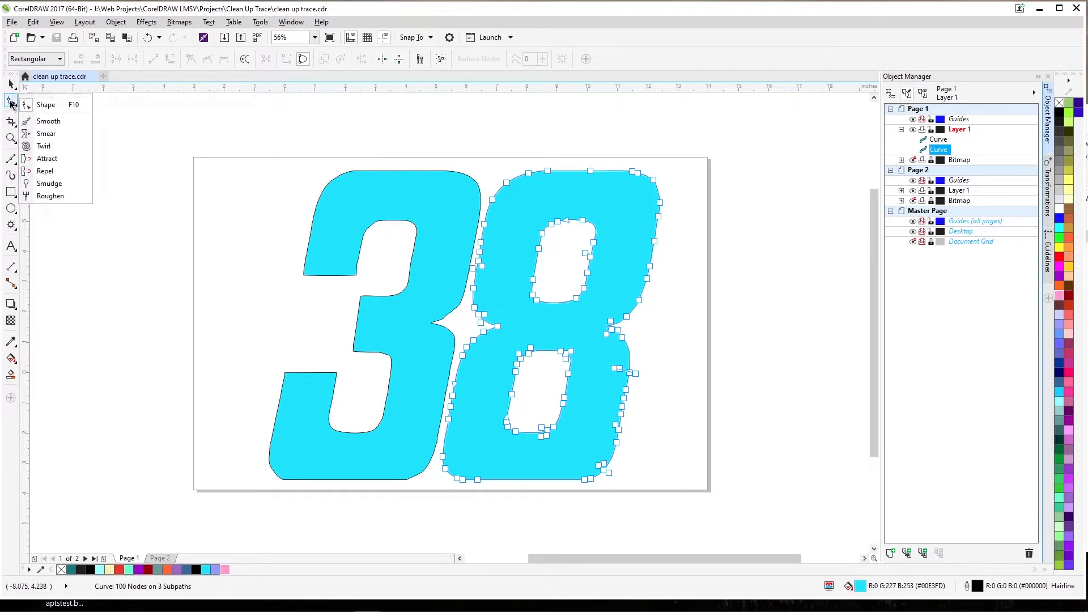
{"action": "left_click", "coordinate": [41, 120]}
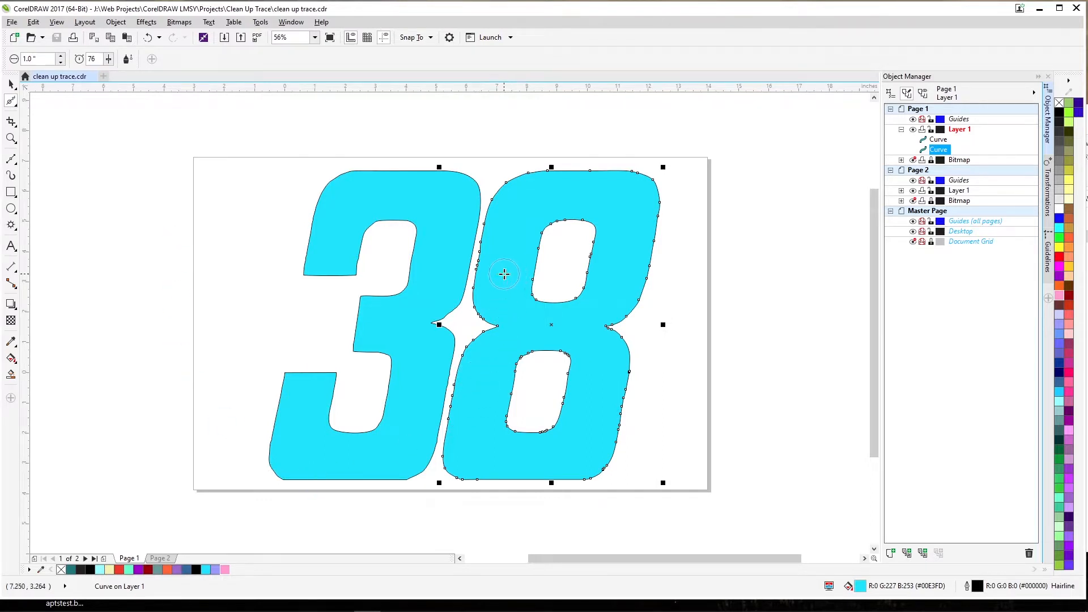
{"action": "mouse_move", "coordinate": [483, 281]}
{"action": "left_mouse_down"}
{"action": "mouse_move", "coordinate": [486, 209]}
{"action": "mouse_move", "coordinate": [495, 200]}
{"action": "mouse_move", "coordinate": [481, 260]}
{"action": "mouse_move", "coordinate": [500, 182]}
{"action": "mouse_move", "coordinate": [514, 175]}
{"action": "mouse_move", "coordinate": [611, 166]}
{"action": "mouse_move", "coordinate": [641, 174]}
{"action": "mouse_move", "coordinate": [648, 210]}
{"action": "mouse_move", "coordinate": [657, 207]}
{"action": "mouse_move", "coordinate": [641, 299]}
{"action": "mouse_move", "coordinate": [620, 331]}
{"action": "mouse_move", "coordinate": [626, 401]}
{"action": "mouse_move", "coordinate": [609, 468]}
{"action": "mouse_move", "coordinate": [624, 431]}
{"action": "mouse_move", "coordinate": [621, 349]}
{"action": "mouse_move", "coordinate": [586, 484]}
{"action": "mouse_move", "coordinate": [450, 443]}
{"action": "mouse_move", "coordinate": [457, 361]}
{"action": "mouse_move", "coordinate": [474, 357]}
{"action": "mouse_move", "coordinate": [513, 352]}
{"action": "mouse_move", "coordinate": [504, 440]}
{"action": "mouse_move", "coordinate": [526, 422]}
{"action": "mouse_move", "coordinate": [551, 424]}
{"action": "mouse_move", "coordinate": [591, 225]}
{"action": "mouse_move", "coordinate": [556, 224]}
{"action": "mouse_move", "coordinate": [538, 274]}
{"action": "mouse_move", "coordinate": [558, 303]}
{"action": "mouse_move", "coordinate": [596, 217]}
{"action": "mouse_move", "coordinate": [544, 226]}
{"action": "left_mouse_up"}
{"action": "left_click", "coordinate": [11, 85]}
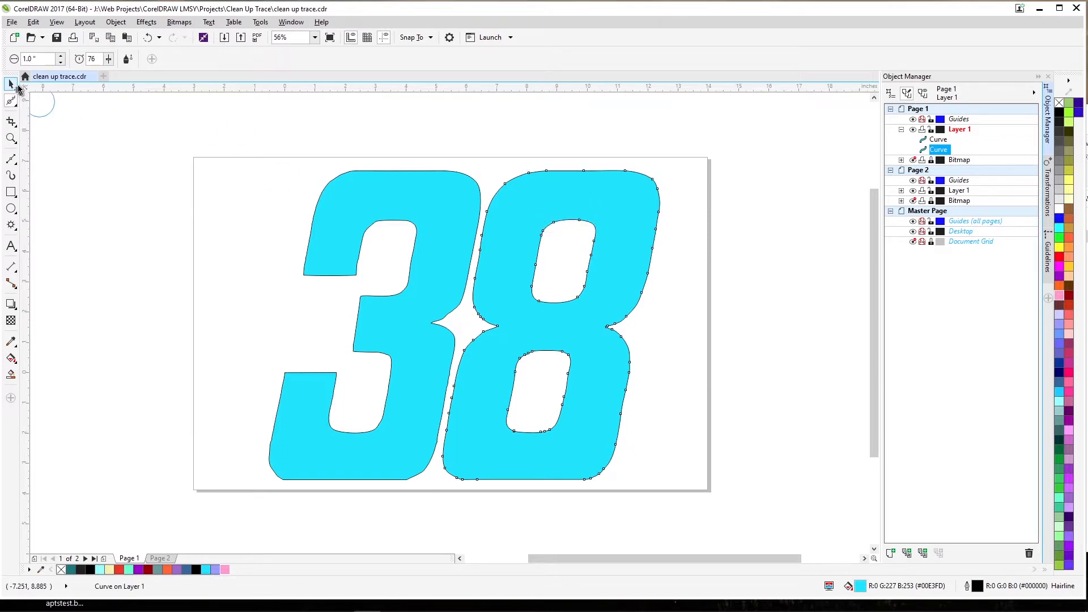
- Check the remaining nodes on the 8 with the Shape tool, and clear the selection
{"action": "left_click", "coordinate": [12, 100]}
{"action": "left_click", "coordinate": [16, 104]}
{"action": "left_click", "coordinate": [40, 104]}
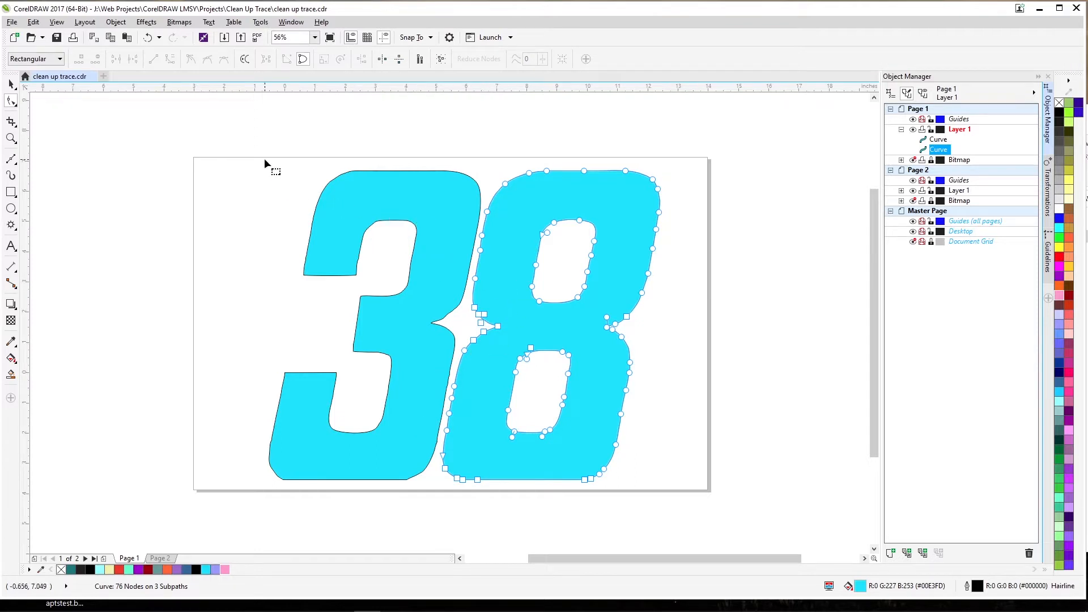
{"action": "left_click", "coordinate": [11, 84]}
{"action": "left_click", "coordinate": [132, 157]}
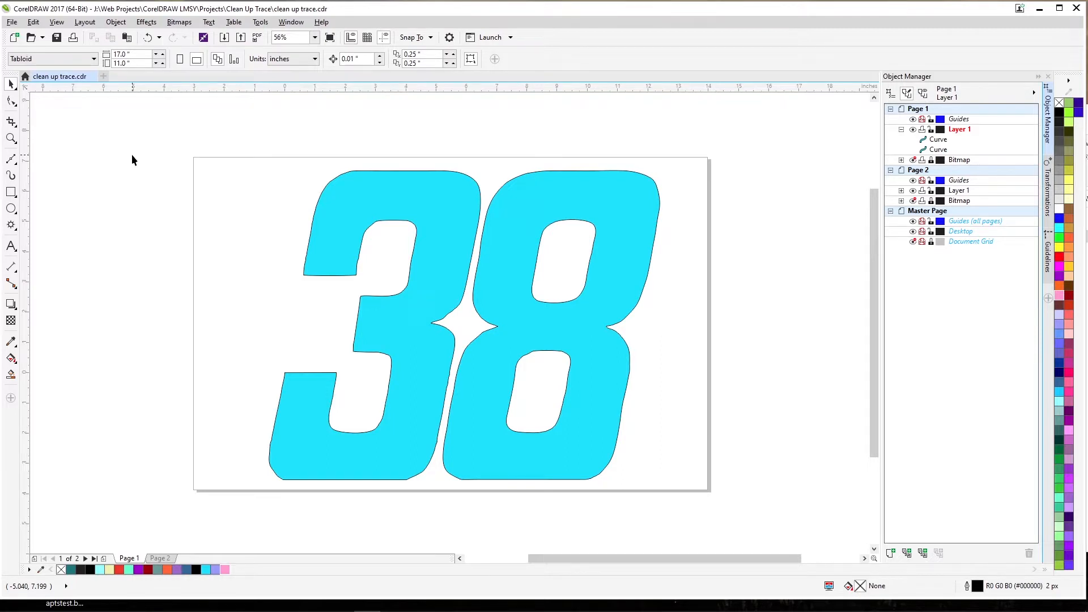
- Delete the surplus nodes on the right edge of the 8's upper hole with the Shape tool
{"action": "left_click", "coordinate": [10, 103]}
{"action": "left_click", "coordinate": [501, 210]}
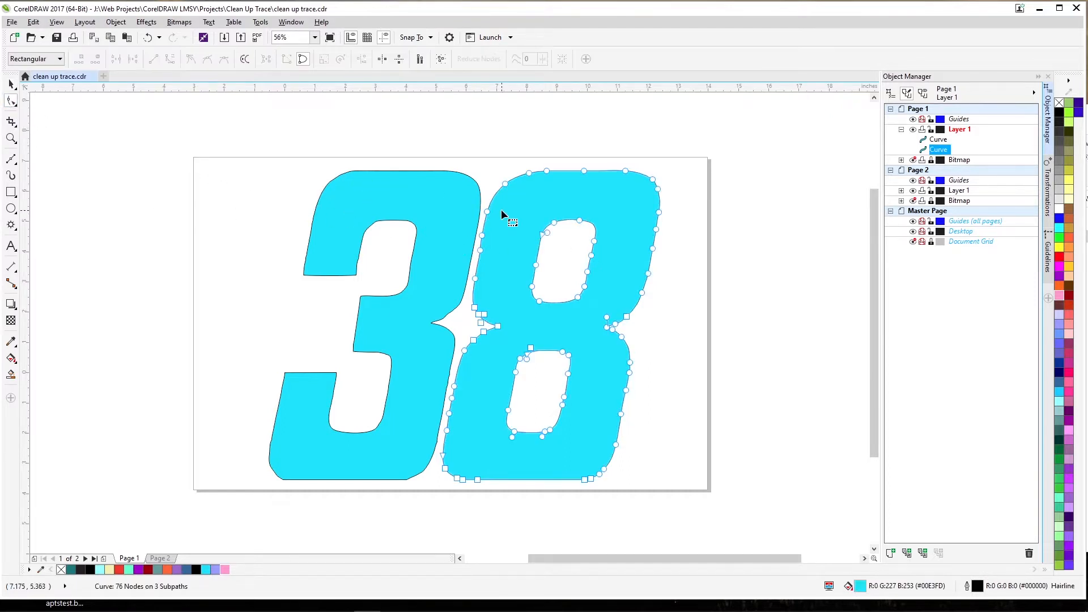
{"action": "left_click", "coordinate": [157, 59]}
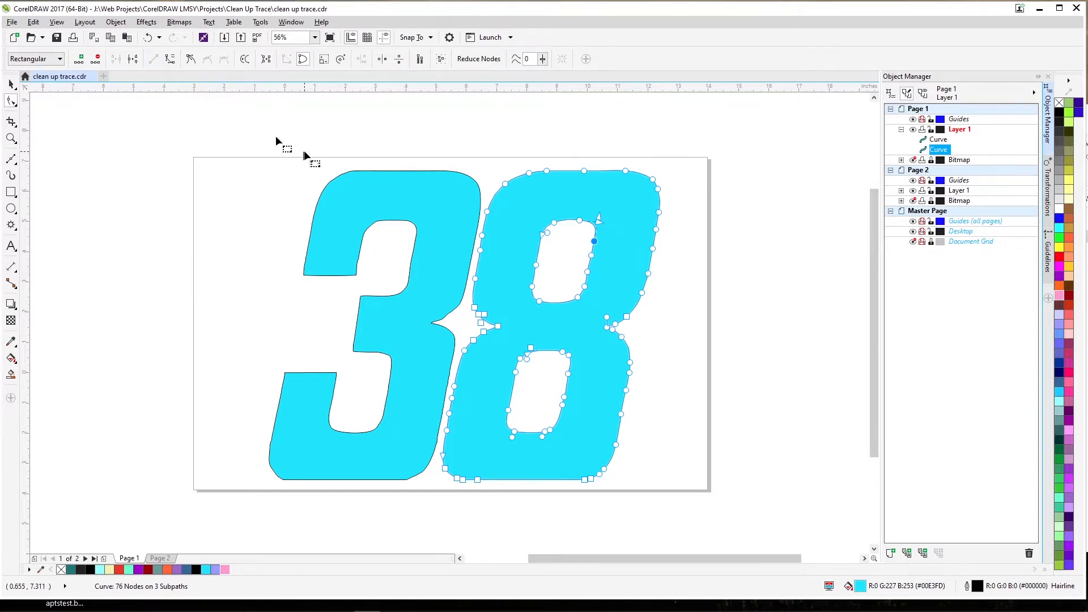
{"action": "left_click_drag", "start_coordinate": [569, 234], "coordinate": [594, 273]}
{"action": "key", "text": "Delete"}
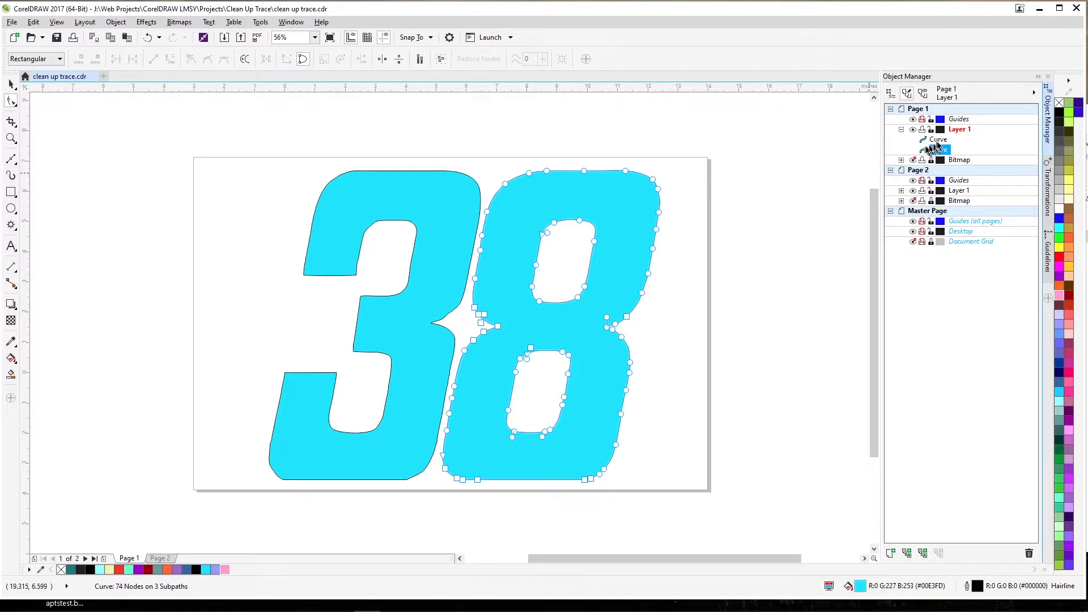
- Add a layer named "New Shapes" above Layer 1 on Page 1
{"action": "left_click", "coordinate": [956, 129]}
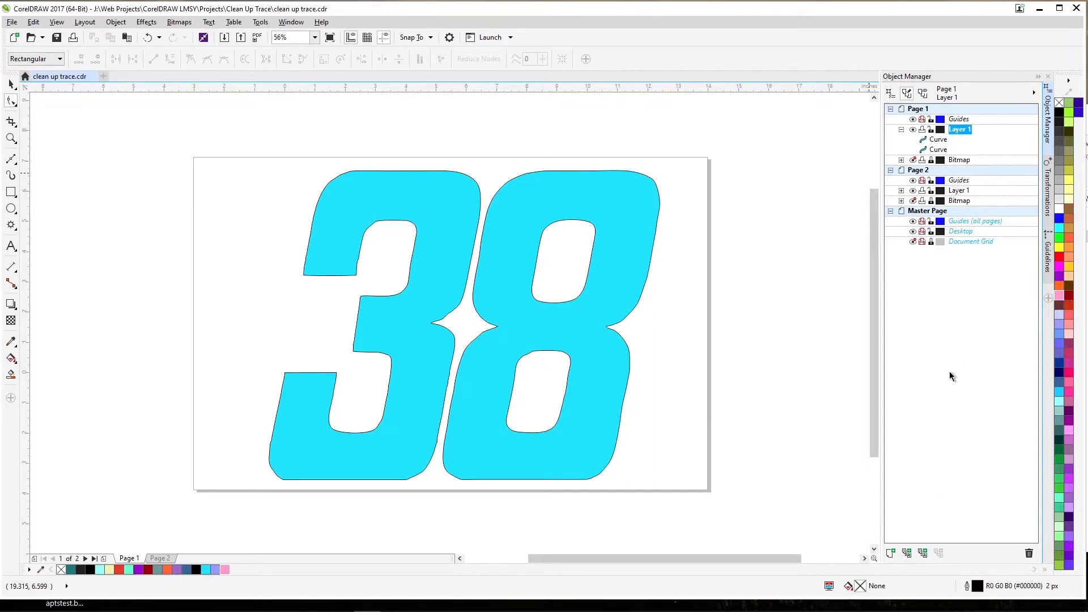
{"action": "left_click", "coordinate": [891, 553]}
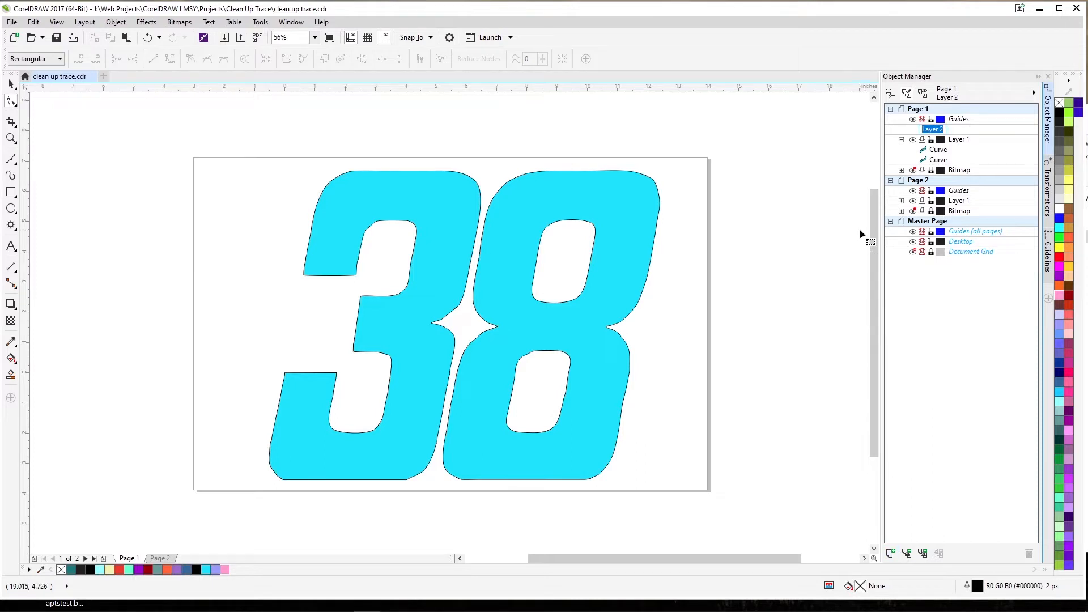
{"action": "type", "text": "New Shapes"}
{"action": "key", "text": "Return"}
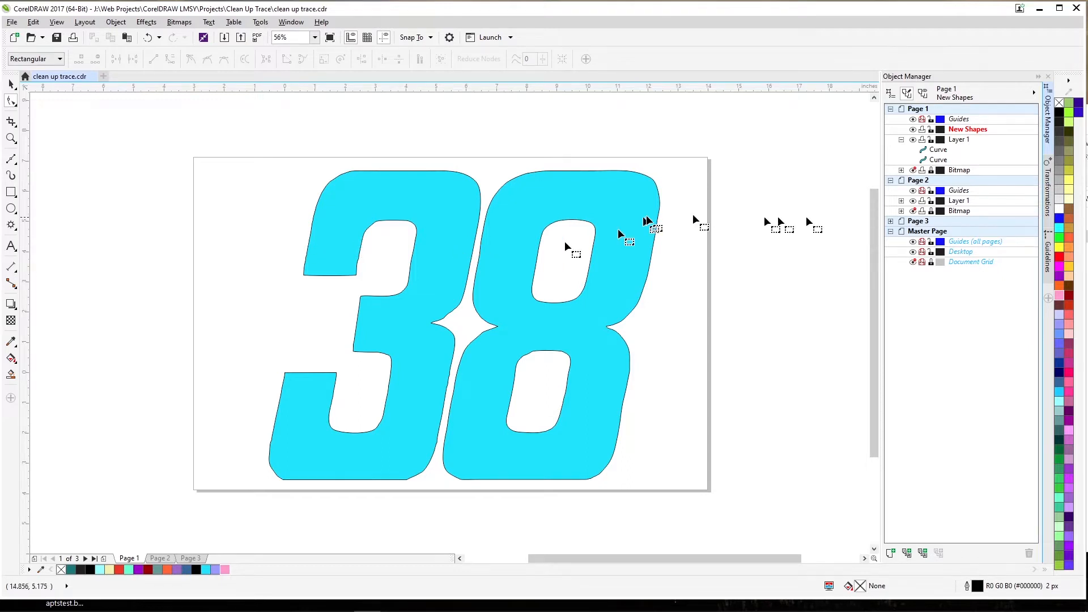
- Display the Guidelines settings and check where they are enabled among the available dockers
{"action": "left_click", "coordinate": [1049, 249]}
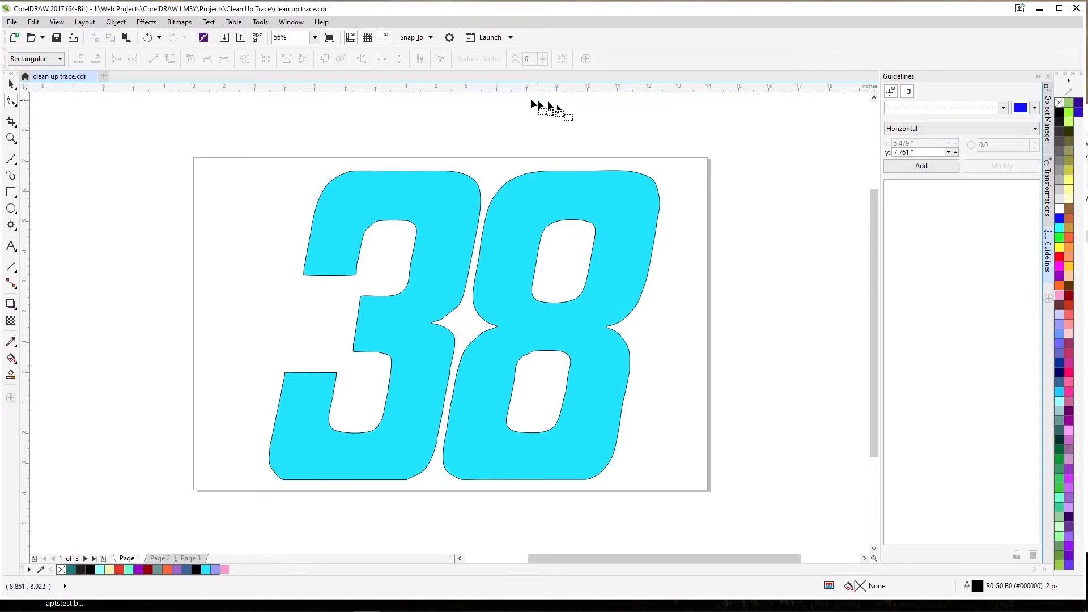
{"action": "left_click", "coordinate": [276, 23]}
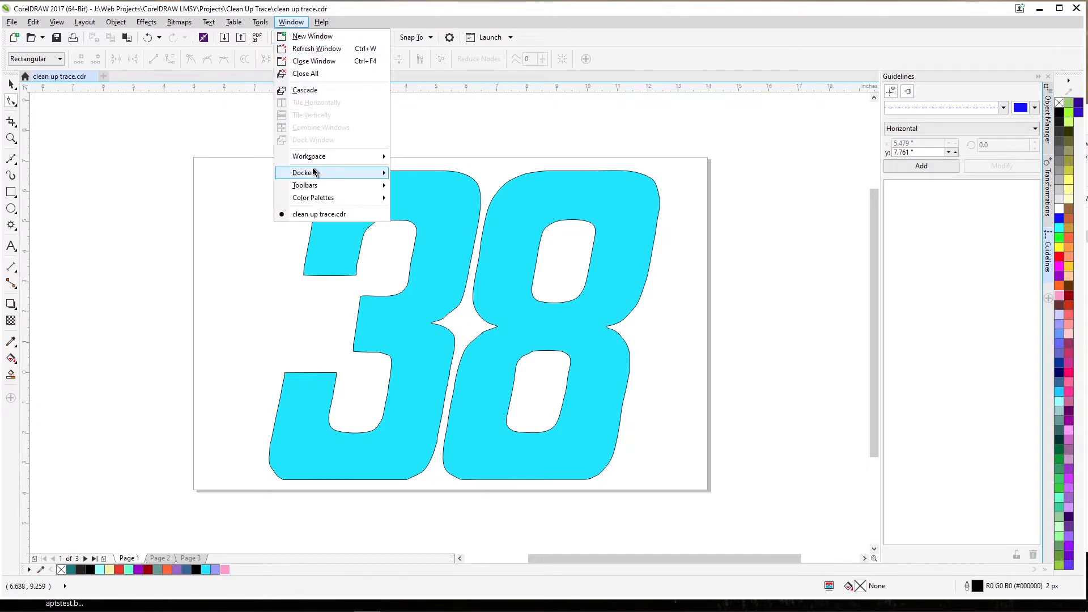
{"action": "mouse_move", "coordinate": [316, 172]}
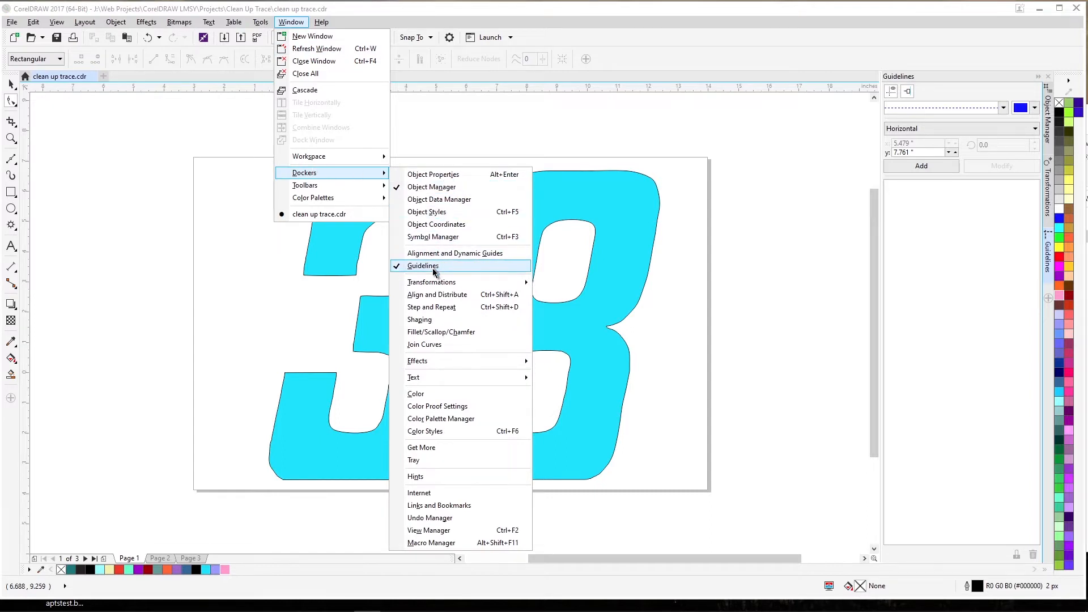
{"action": "left_click", "coordinate": [945, 75]}
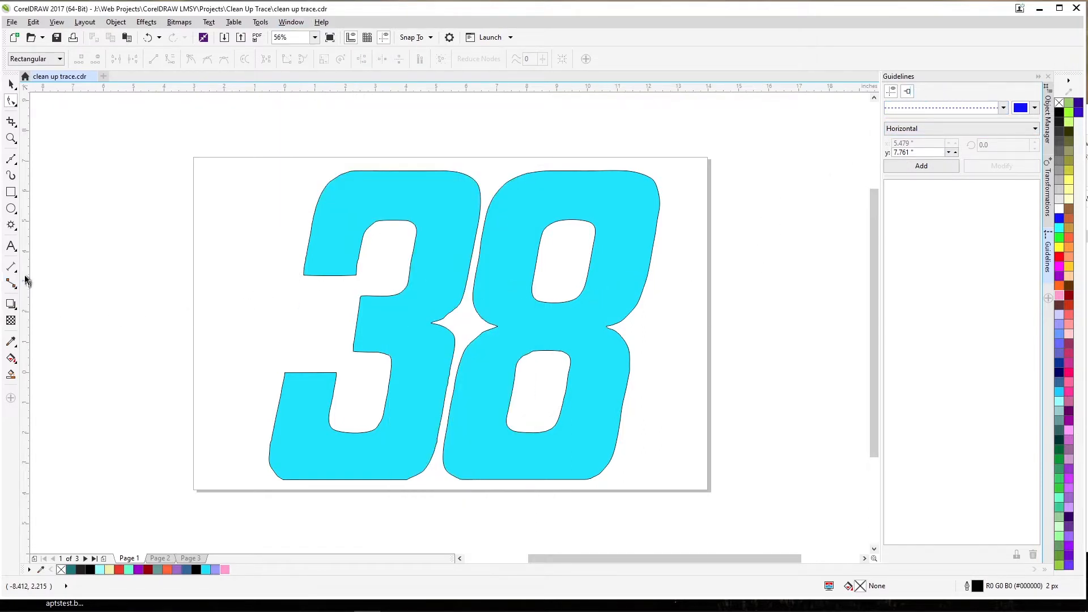
- Place a vertical guideline at x 0 in, through the upper-left corner of the 3's lower arm, and review the snapping and guide view options
{"action": "left_click_drag", "start_coordinate": [25, 282], "coordinate": [284, 385]}
{"action": "left_click_drag", "start_coordinate": [289, 388], "coordinate": [288, 373]}
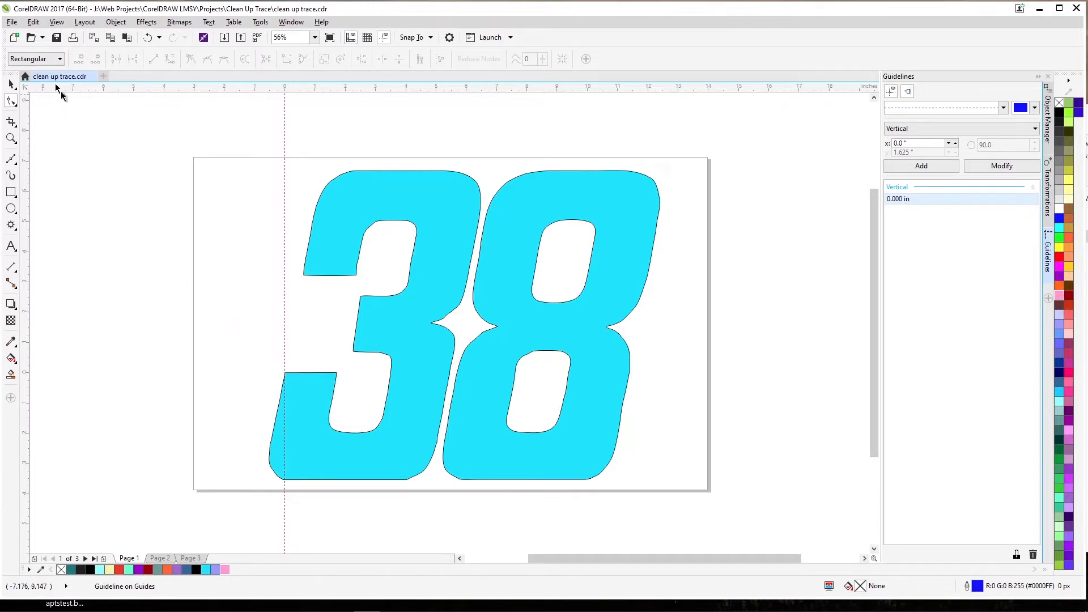
{"action": "left_click", "coordinate": [55, 23]}
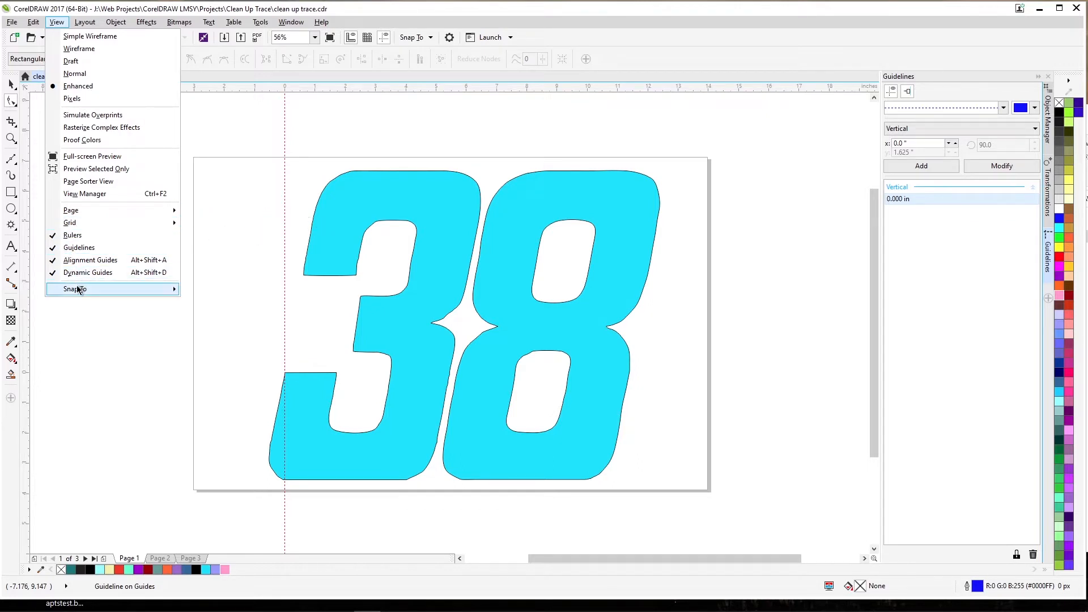
{"action": "mouse_move", "coordinate": [78, 290]}
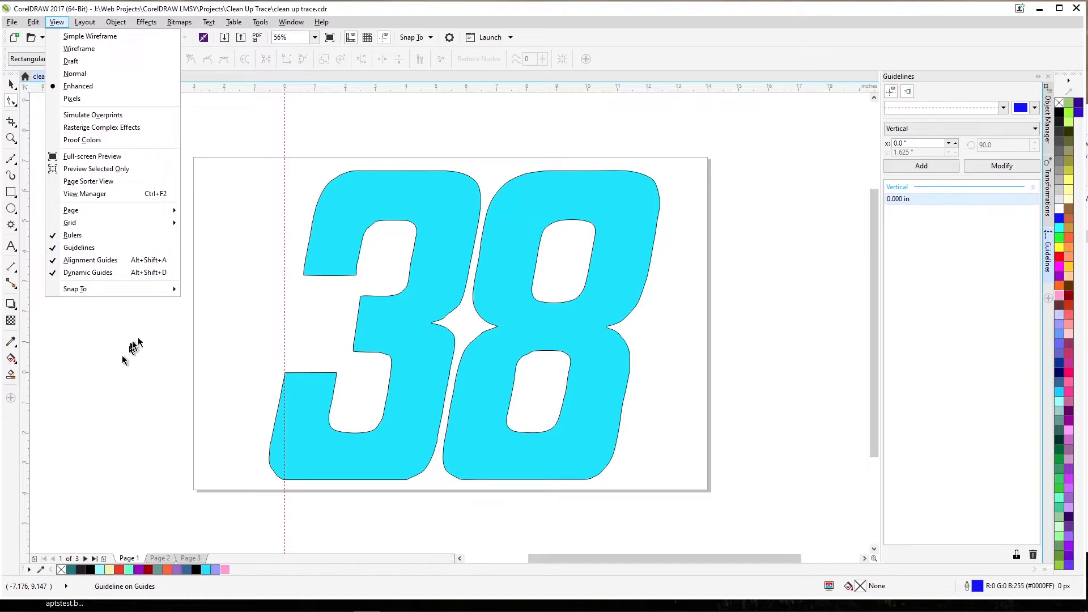
{"action": "left_click", "coordinate": [285, 274]}
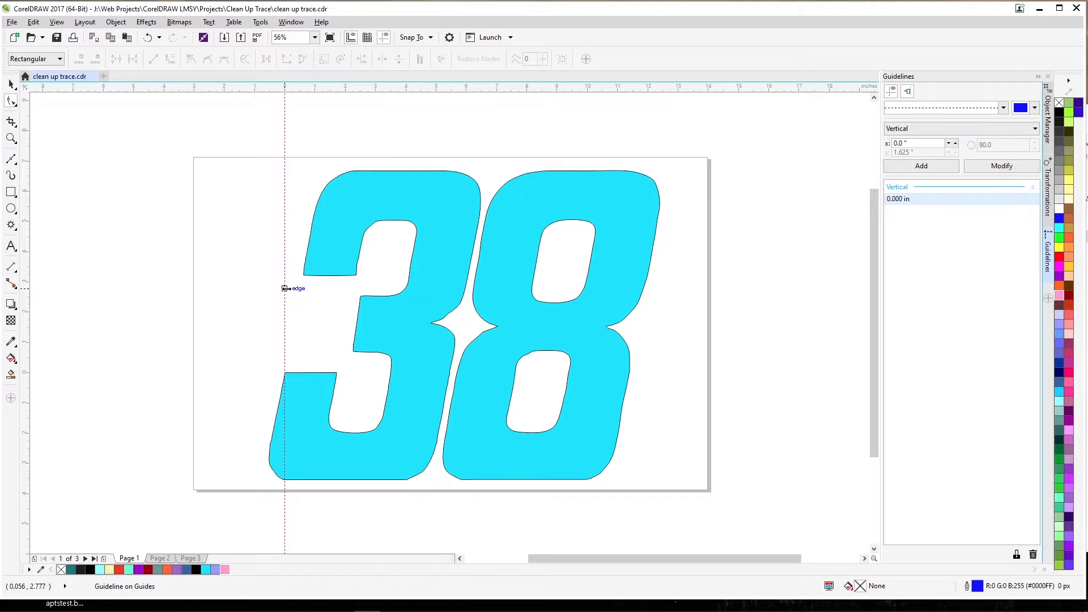
- Rotate the vertical guideline to about 79.5° around the upper-left corner of the 3's lower arm, following the digit's slant
{"action": "left_click", "coordinate": [11, 85]}
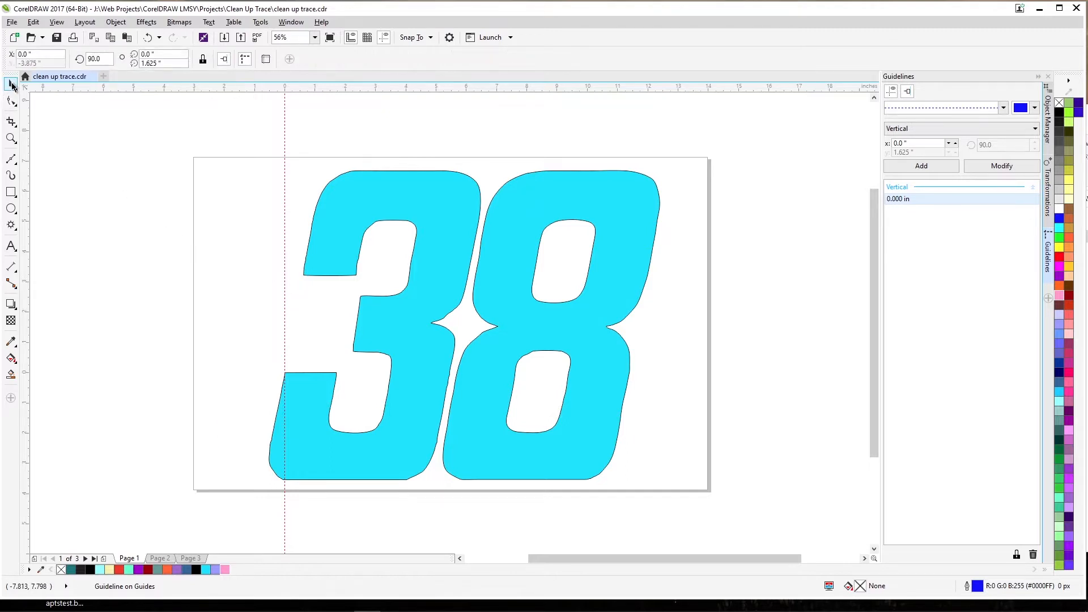
{"action": "left_click", "coordinate": [286, 221]}
{"action": "left_click_drag", "start_coordinate": [284, 323], "coordinate": [284, 373]}
{"action": "left_click_drag", "start_coordinate": [285, 108], "coordinate": [334, 109]}
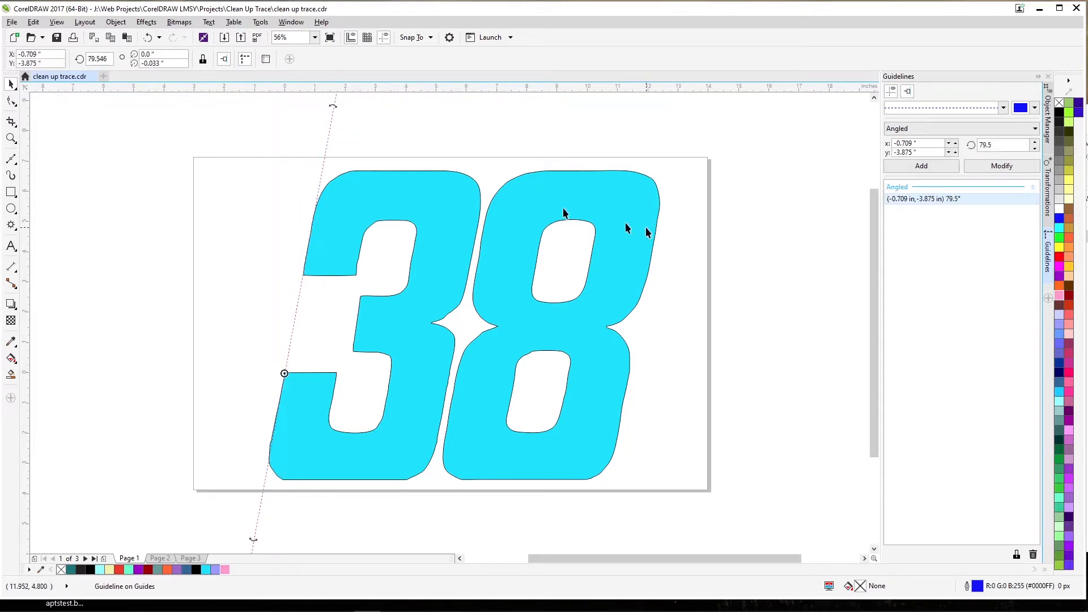
- Set the slanted guideline's angle to exactly 80° and apply the modification
{"action": "left_click", "coordinate": [969, 197]}
{"action": "double_click", "coordinate": [1014, 145]}
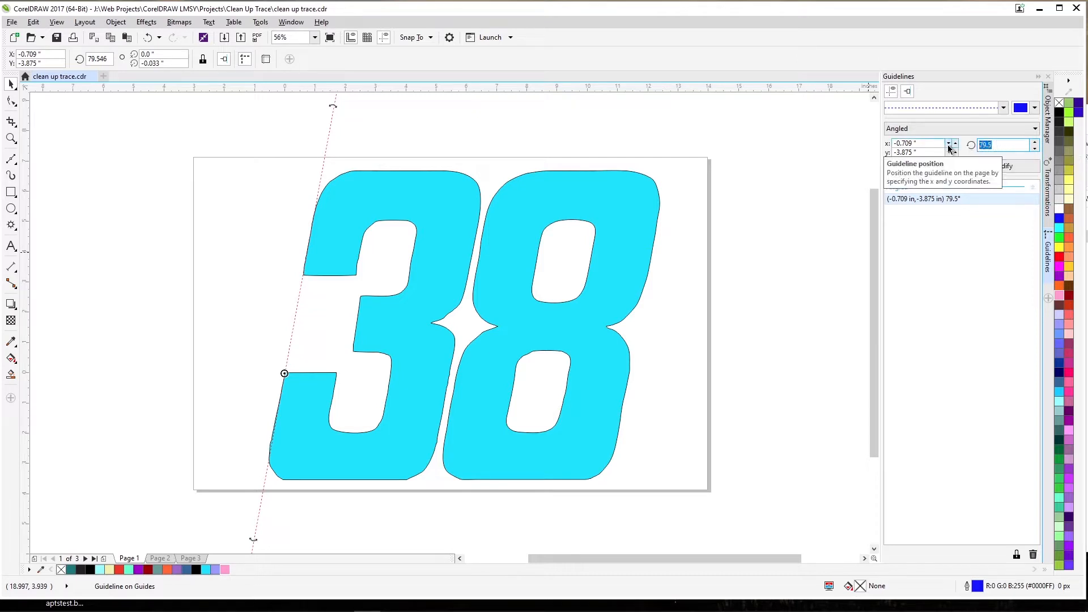
{"action": "type", "text": "80"}
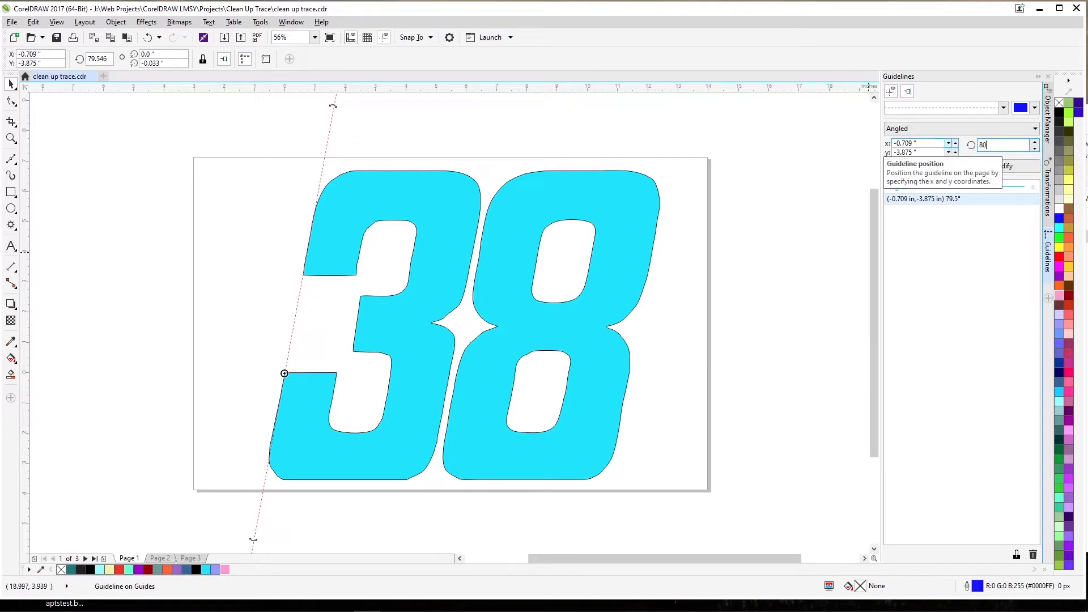
{"action": "left_click", "coordinate": [1020, 202]}
{"action": "double_click", "coordinate": [994, 145]}
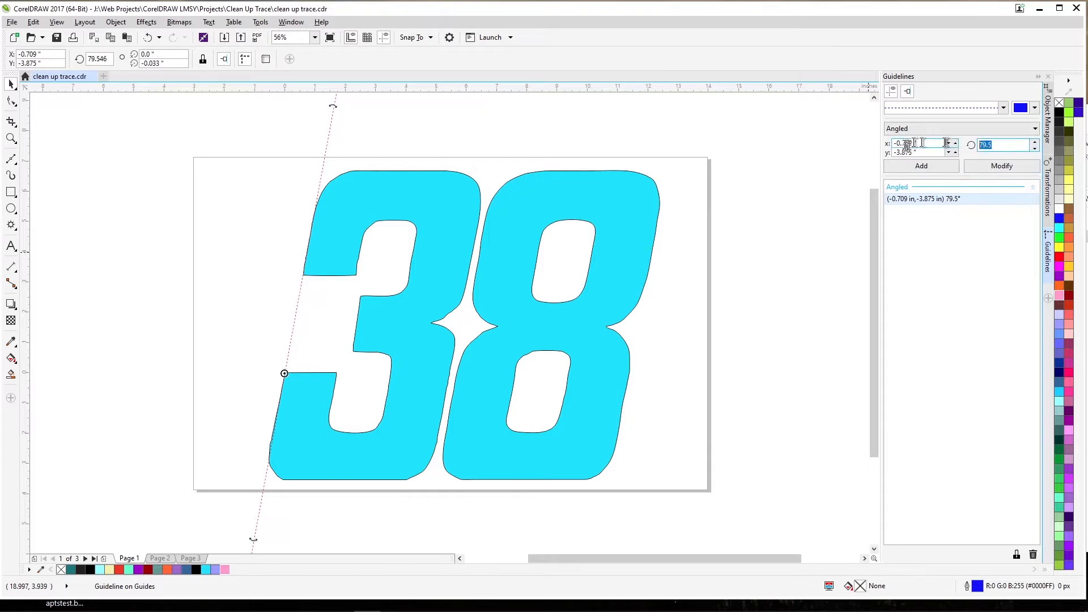
{"action": "type", "text": "80"}
{"action": "left_click", "coordinate": [1001, 165]}
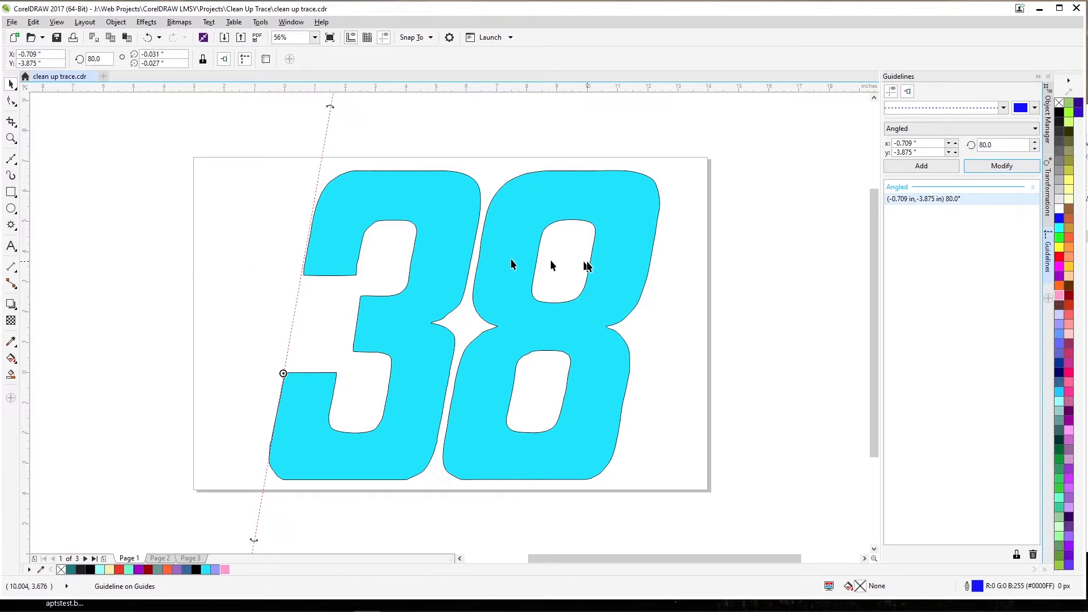
- Add two more 80° guidelines along the inner slanted edges of the 3, at x about 1.06 and 1.39 in
{"action": "left_click", "coordinate": [917, 169]}
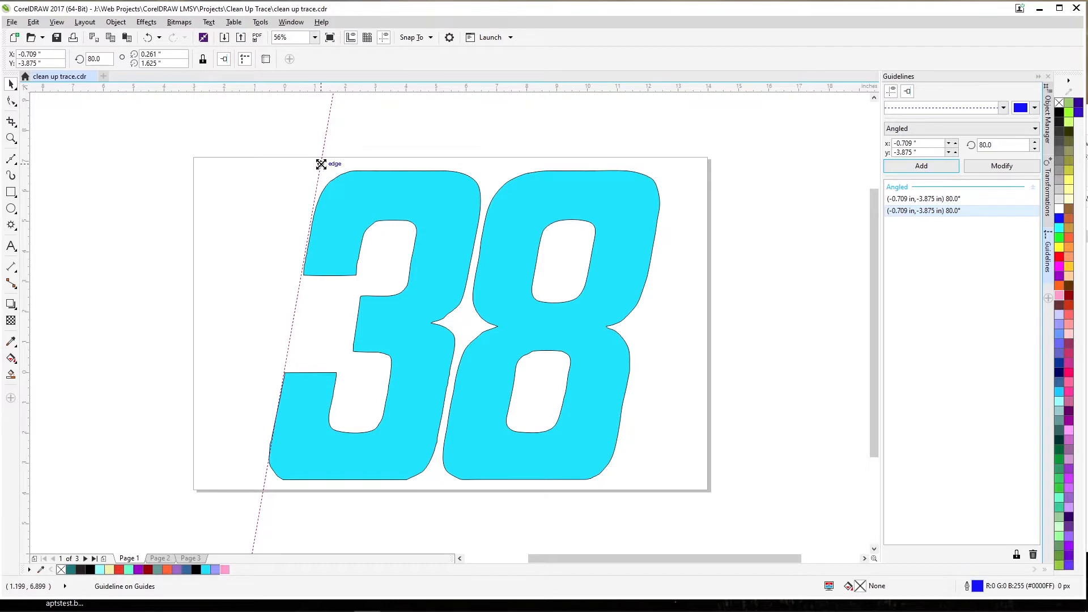
{"action": "left_click_drag", "start_coordinate": [321, 163], "coordinate": [377, 160]}
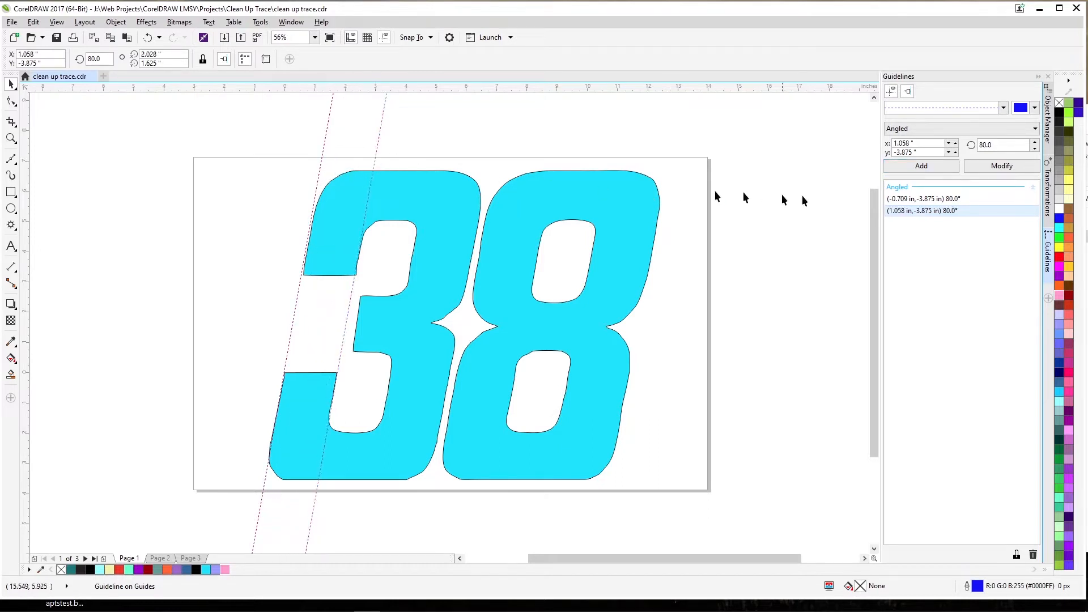
{"action": "left_click", "coordinate": [920, 166]}
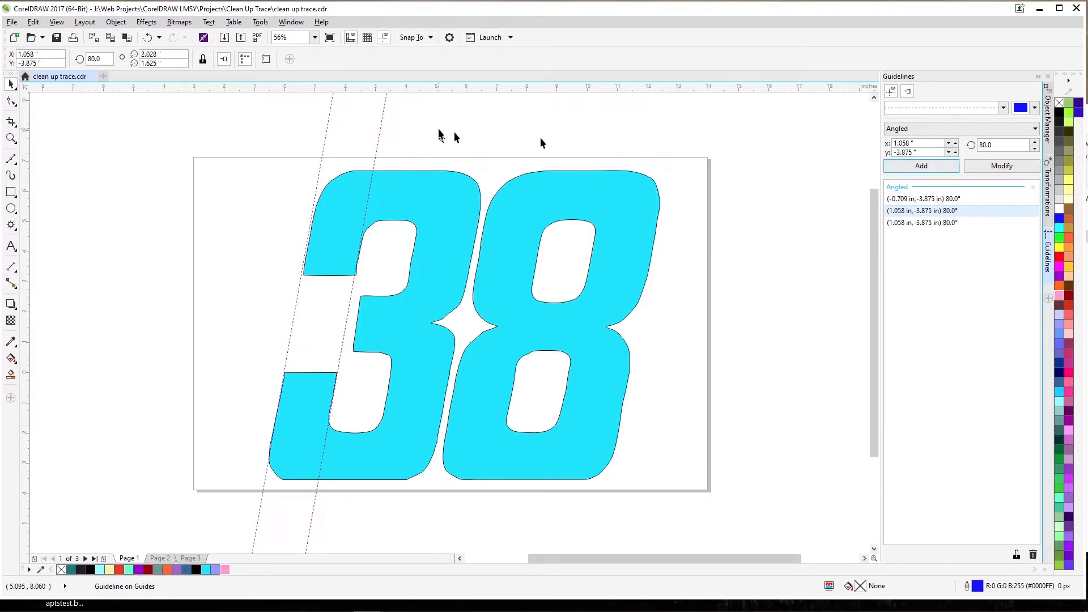
{"action": "left_click_drag", "start_coordinate": [380, 129], "coordinate": [396, 113]}
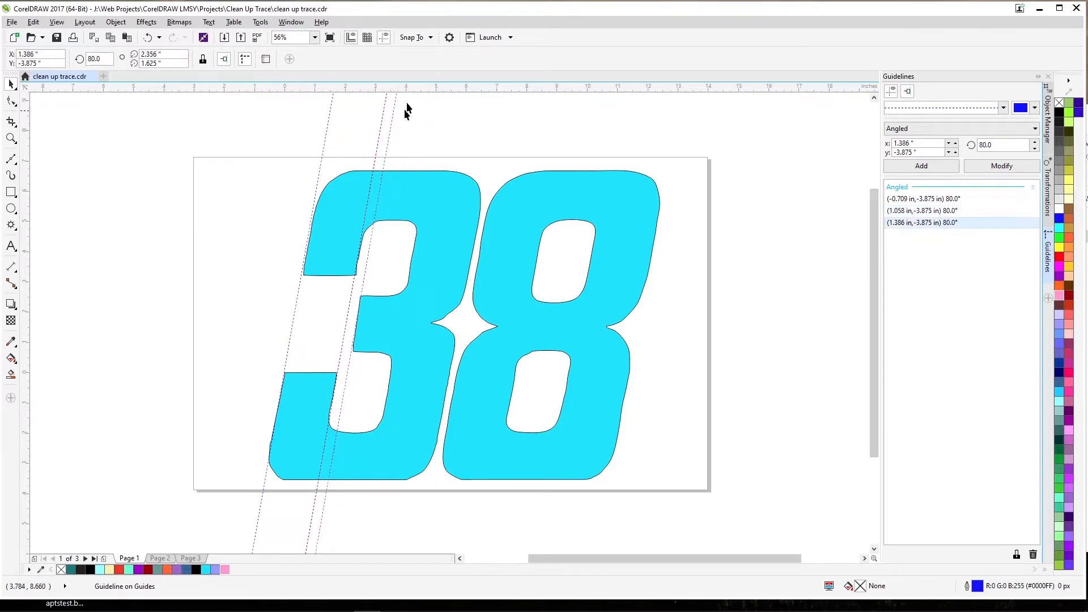
- Add six more 80° guidelines along the slanted edges of the 3 and 8, at x about 2.85, 4.79, 5.09, 6.98, 8.72 and 10.75 in
{"action": "left_click", "coordinate": [922, 165]}
{"action": "left_click_drag", "start_coordinate": [396, 158], "coordinate": [485, 170]}
{"action": "left_click", "coordinate": [911, 166]}
{"action": "left_click", "coordinate": [912, 165]}
{"action": "left_click_drag", "start_coordinate": [492, 133], "coordinate": [682, 121]}
{"action": "left_click", "coordinate": [921, 165]}
{"action": "left_click", "coordinate": [922, 165]}
{"action": "left_click", "coordinate": [922, 166]}
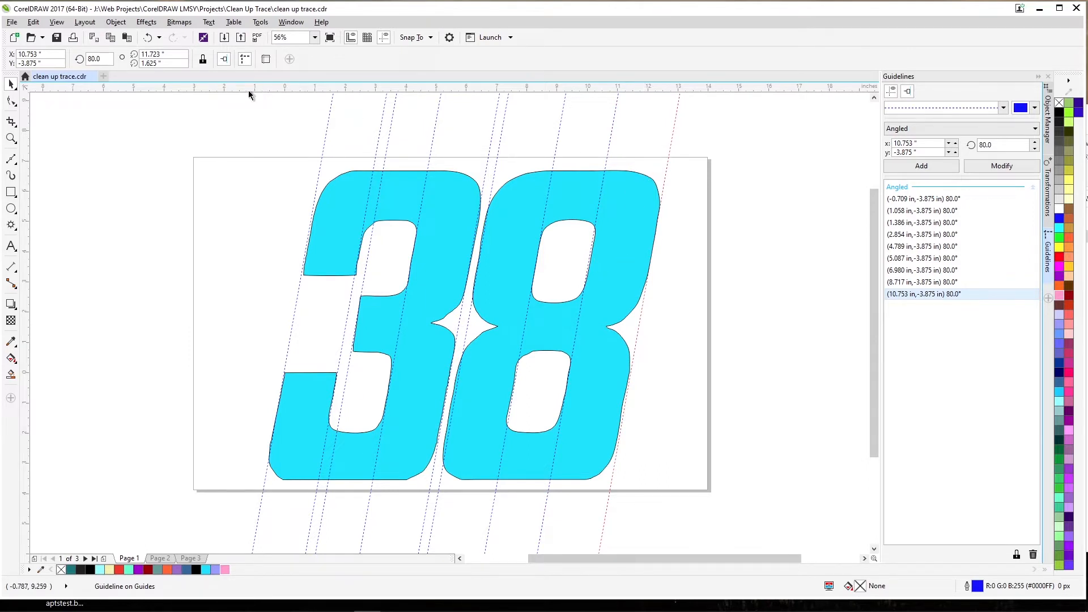
- Add horizontal guidelines at the digits' top, the upper openings' top, the 3's upper arm end and its upper opening's bottom, at y about 6.71, 5.03, 3.23 and 2.55 in
{"action": "left_click_drag", "start_coordinate": [246, 86], "coordinate": [246, 169]}
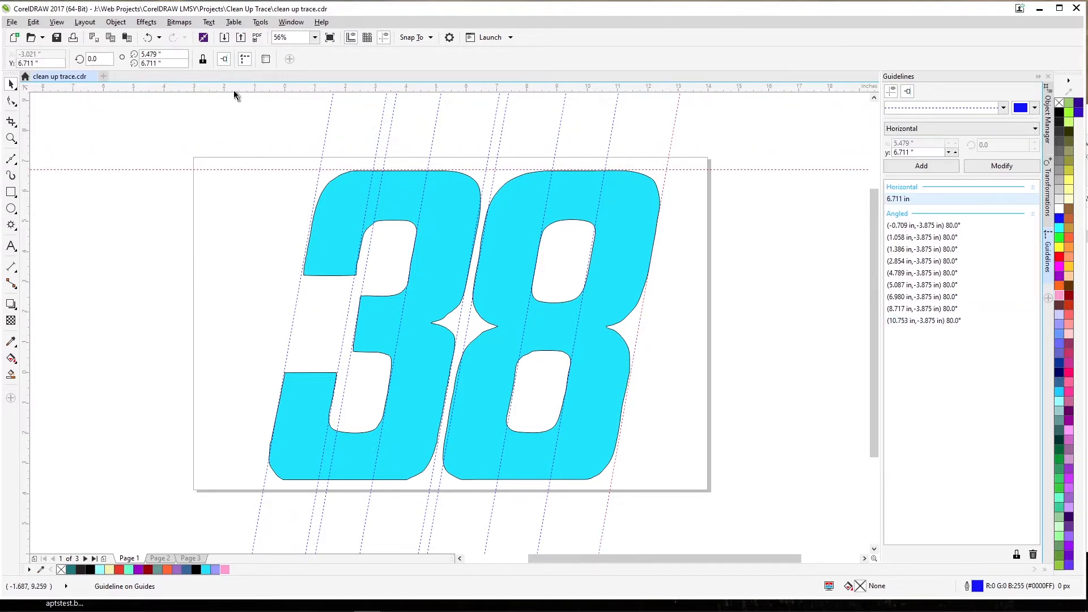
{"action": "left_click_drag", "start_coordinate": [233, 87], "coordinate": [235, 220]}
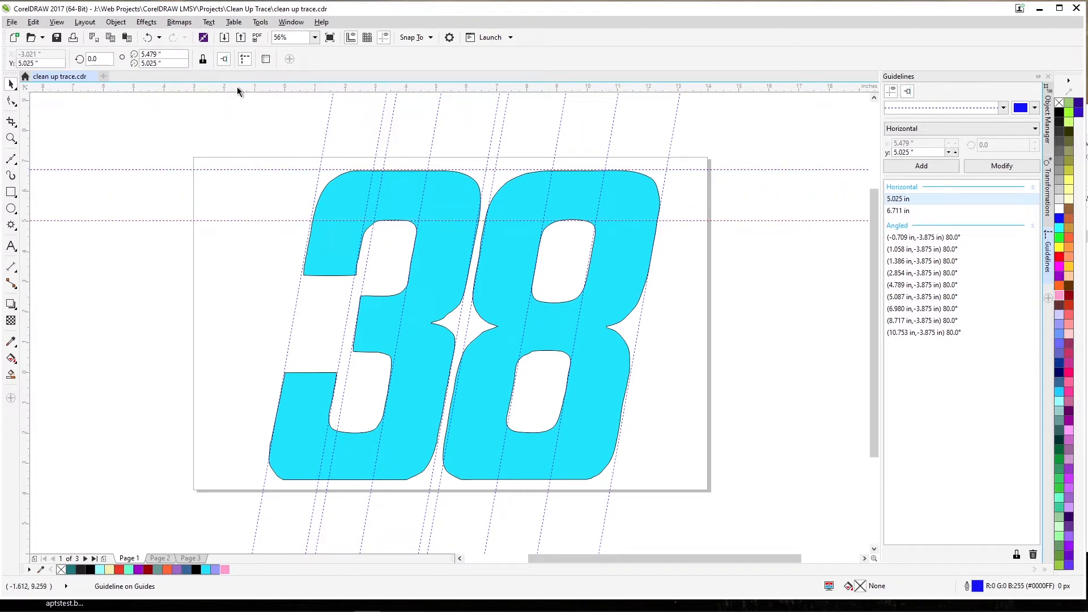
{"action": "left_click_drag", "start_coordinate": [236, 89], "coordinate": [234, 275]}
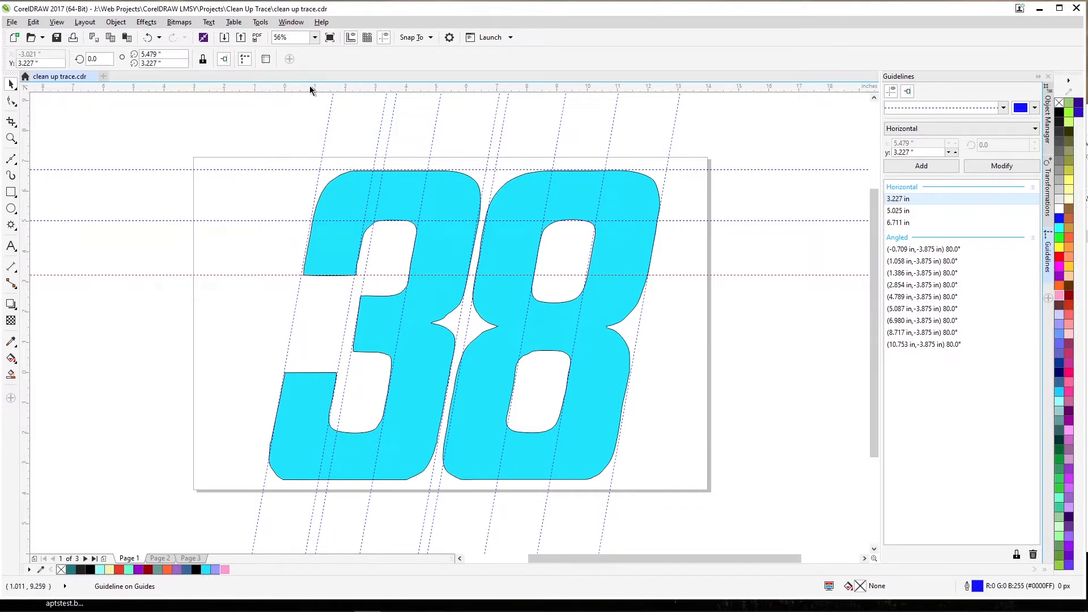
{"action": "left_click_drag", "start_coordinate": [311, 86], "coordinate": [336, 296]}
{"action": "left_click_drag", "start_coordinate": [336, 296], "coordinate": [335, 295]}
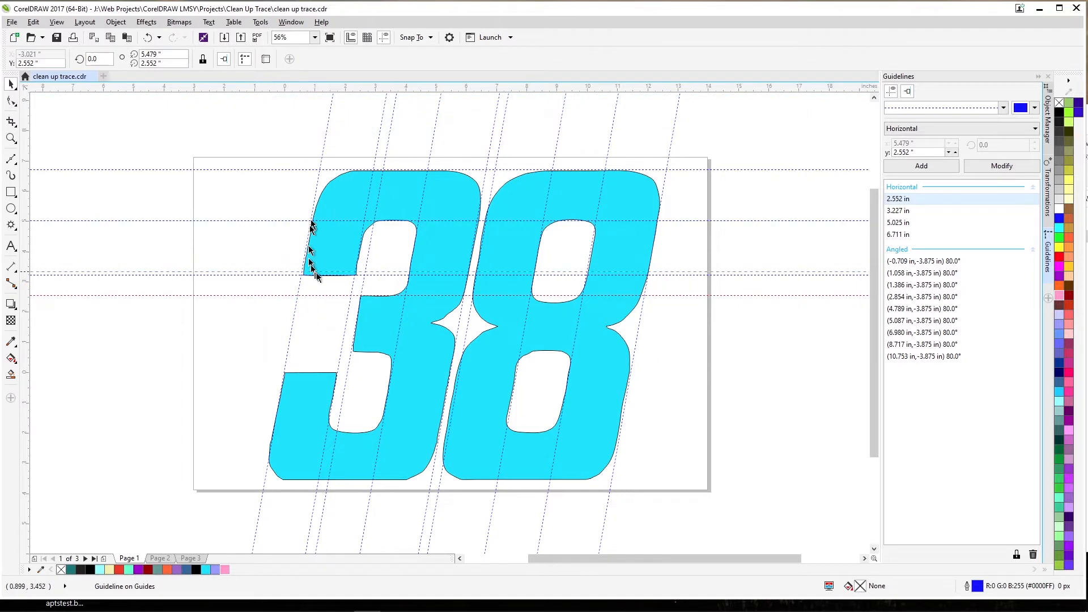
- Add horizontal guidelines at the bottom of the 8's upper counter and at the waist notches of the 3 and 8, at y about 2.33, 1.69 and 1.58 in
{"action": "left_click_drag", "start_coordinate": [317, 298], "coordinate": [316, 304]}
{"action": "left_click_drag", "start_coordinate": [315, 301], "coordinate": [315, 302]}
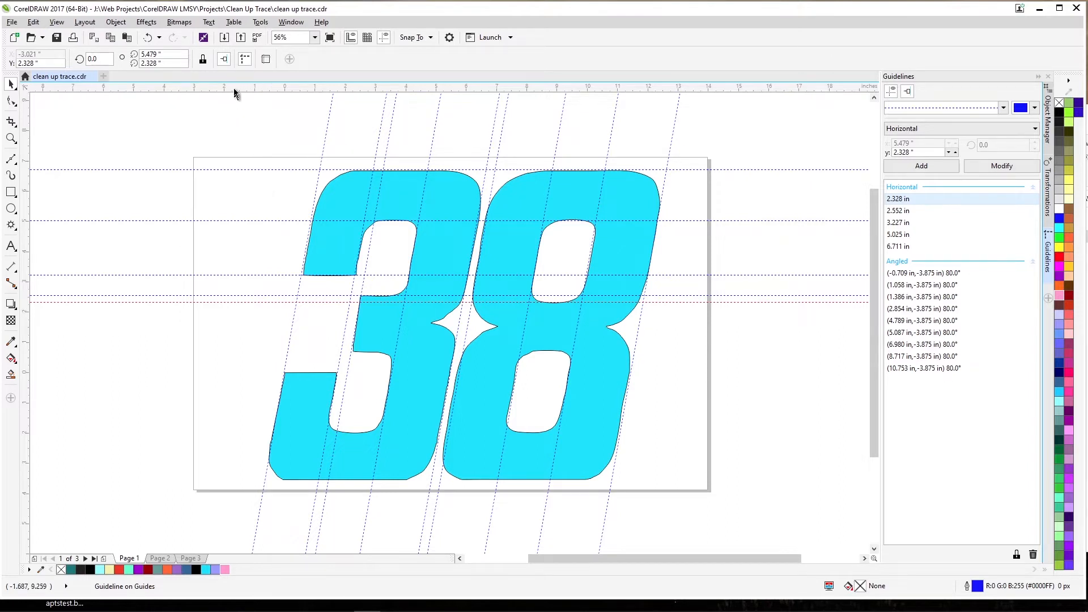
{"action": "left_click_drag", "start_coordinate": [234, 85], "coordinate": [248, 328]}
{"action": "left_click_drag", "start_coordinate": [247, 325], "coordinate": [247, 321]}
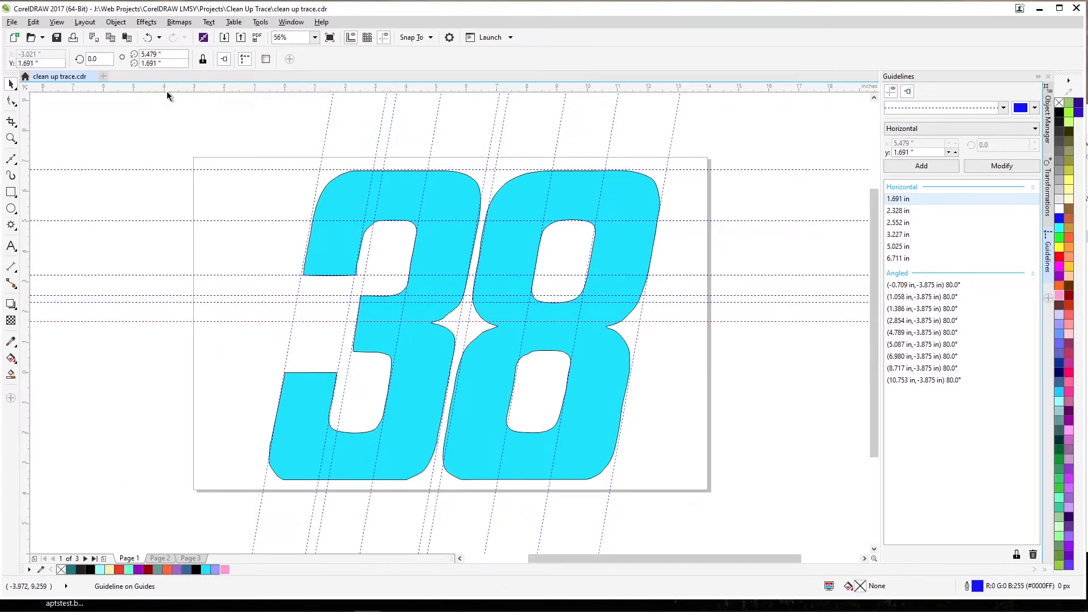
{"action": "left_click_drag", "start_coordinate": [166, 89], "coordinate": [261, 325]}
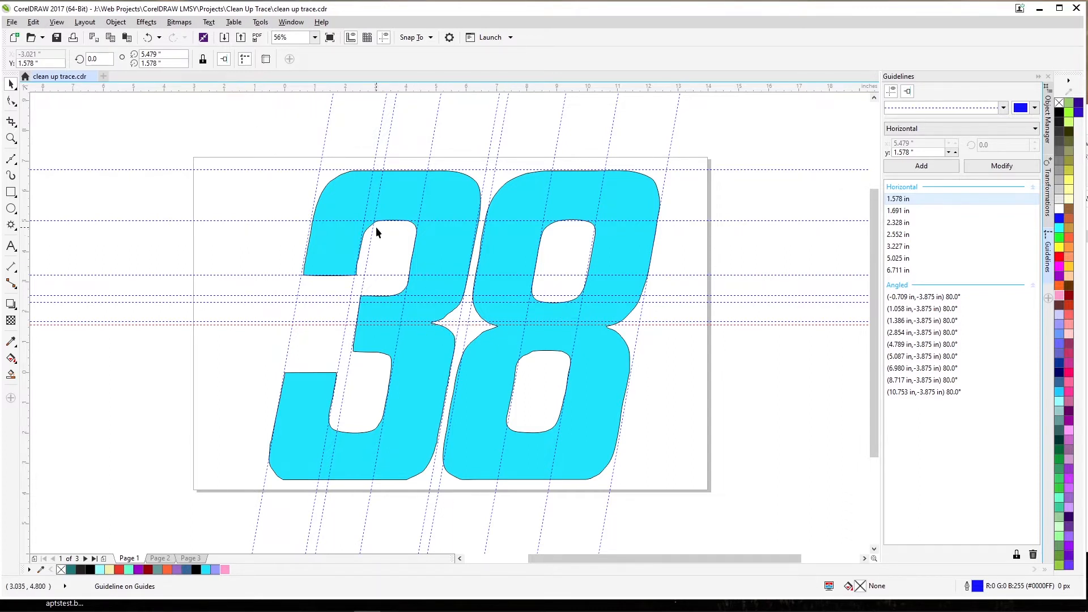
- Add horizontal guidelines at the lower openings' top, the 3's lower arm end, the openings' bottom and the digits' base, at y about 0.72, 0.00, -1.98 and -3.54 in
{"action": "left_click_drag", "start_coordinate": [288, 90], "coordinate": [295, 351]}
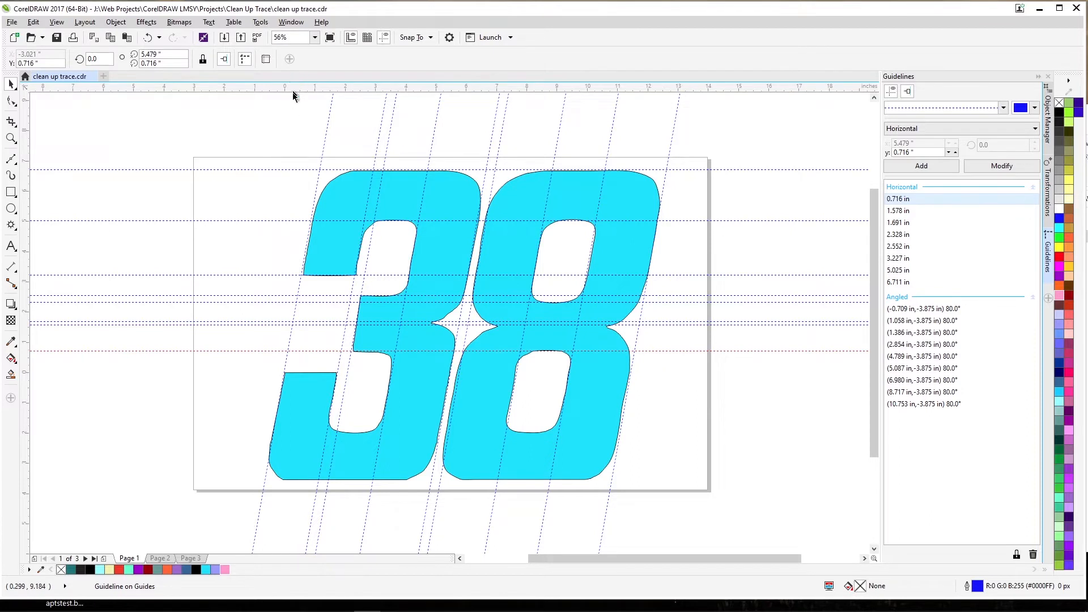
{"action": "left_click_drag", "start_coordinate": [312, 364], "coordinate": [325, 373]}
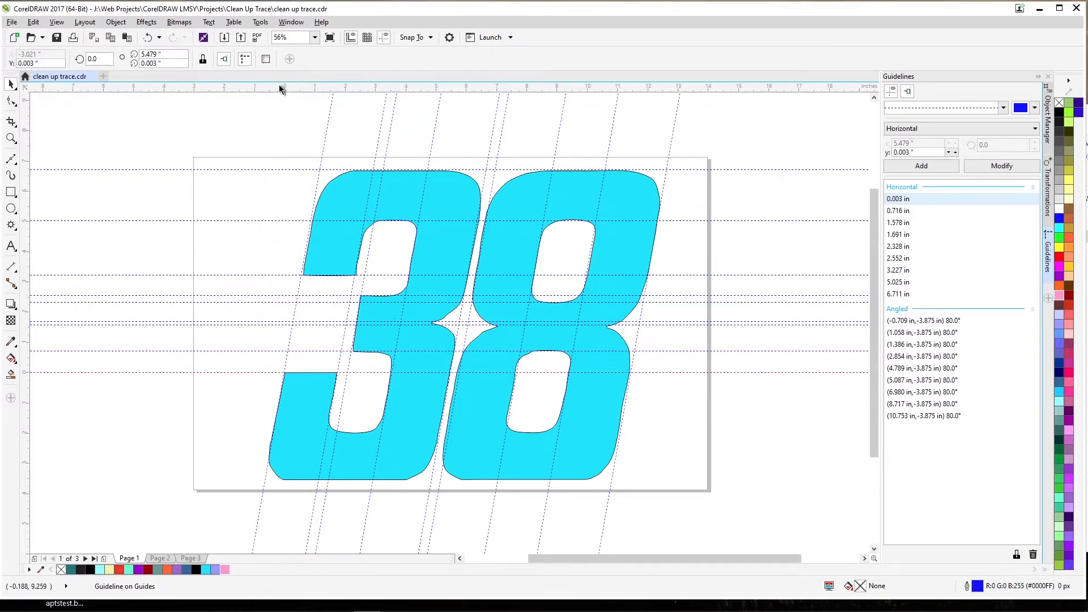
{"action": "left_click_drag", "start_coordinate": [279, 85], "coordinate": [316, 432]}
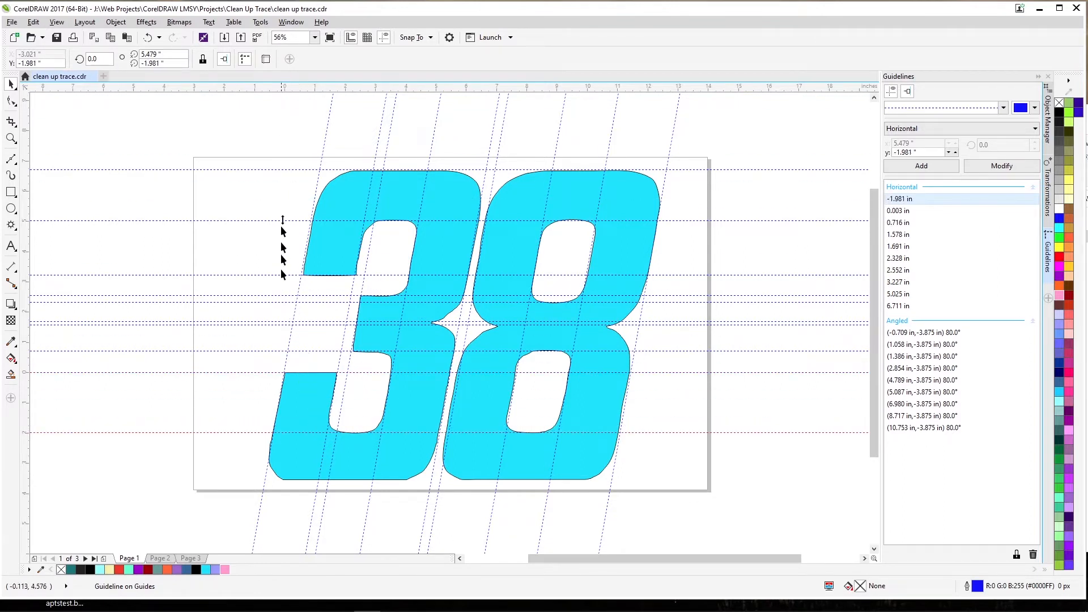
{"action": "left_click_drag", "start_coordinate": [263, 89], "coordinate": [308, 482]}
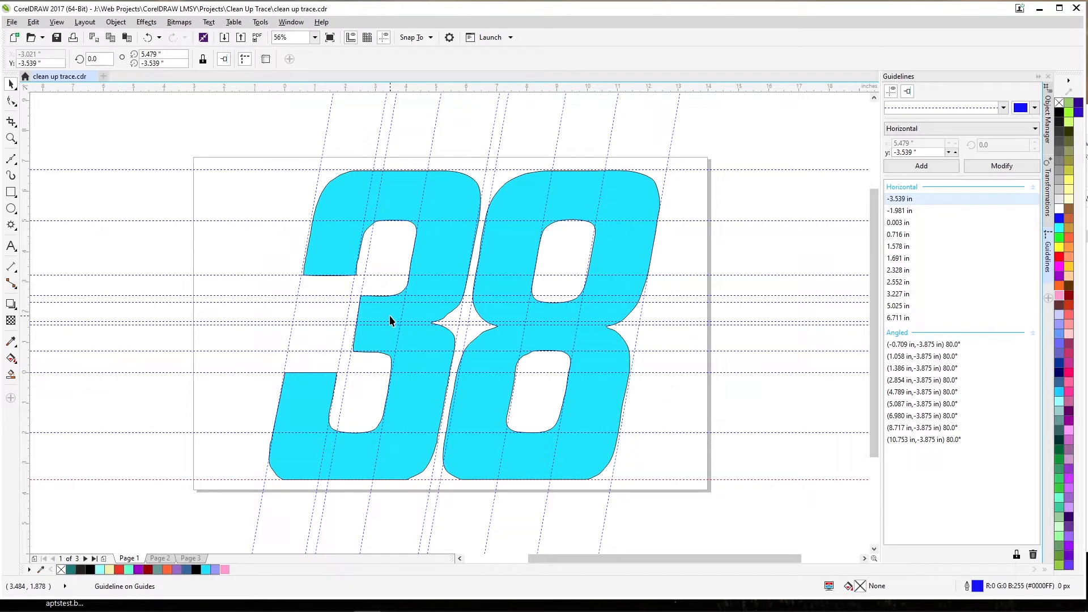
- Lock Layer 1 on Page 1 and make New Shapes the active layer for drawing
{"action": "key", "text": "z"}
{"action": "left_click_drag", "start_coordinate": [283, 161], "coordinate": [672, 506]}
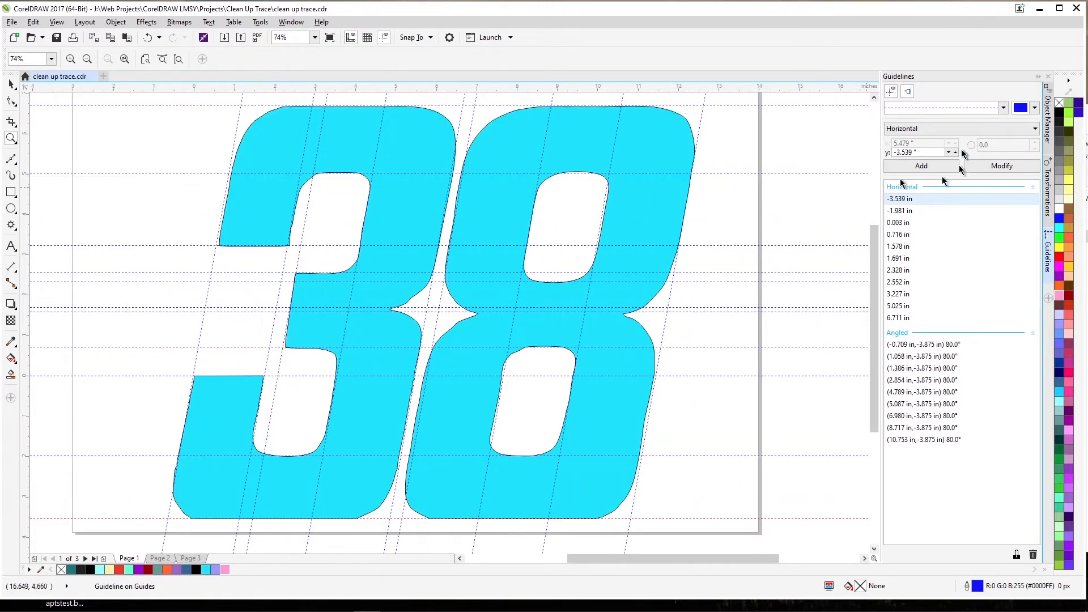
{"action": "left_click", "coordinate": [1047, 115]}
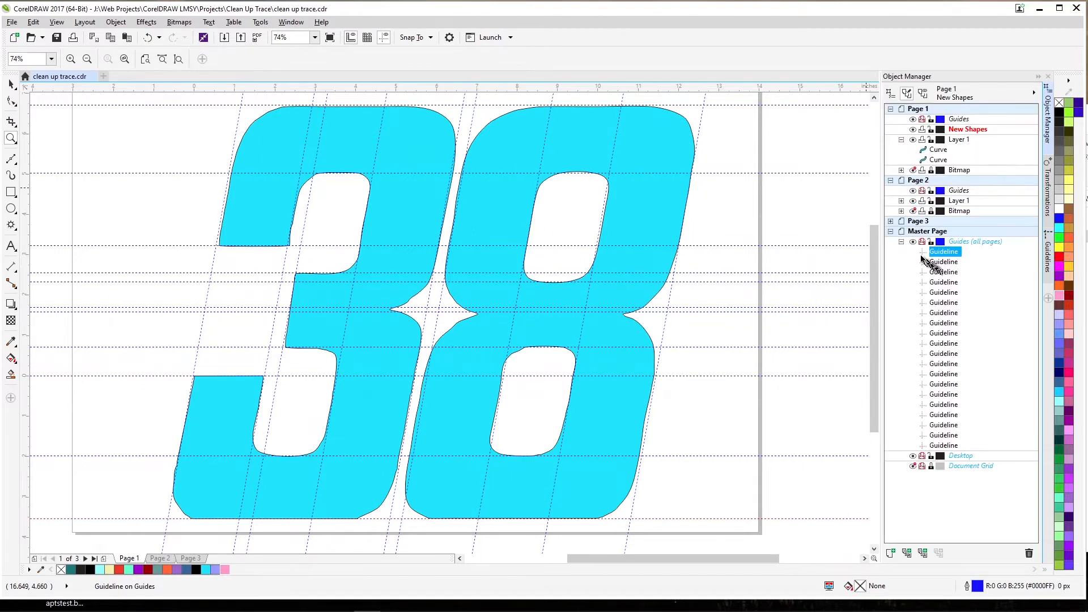
{"action": "left_click", "coordinate": [891, 231]}
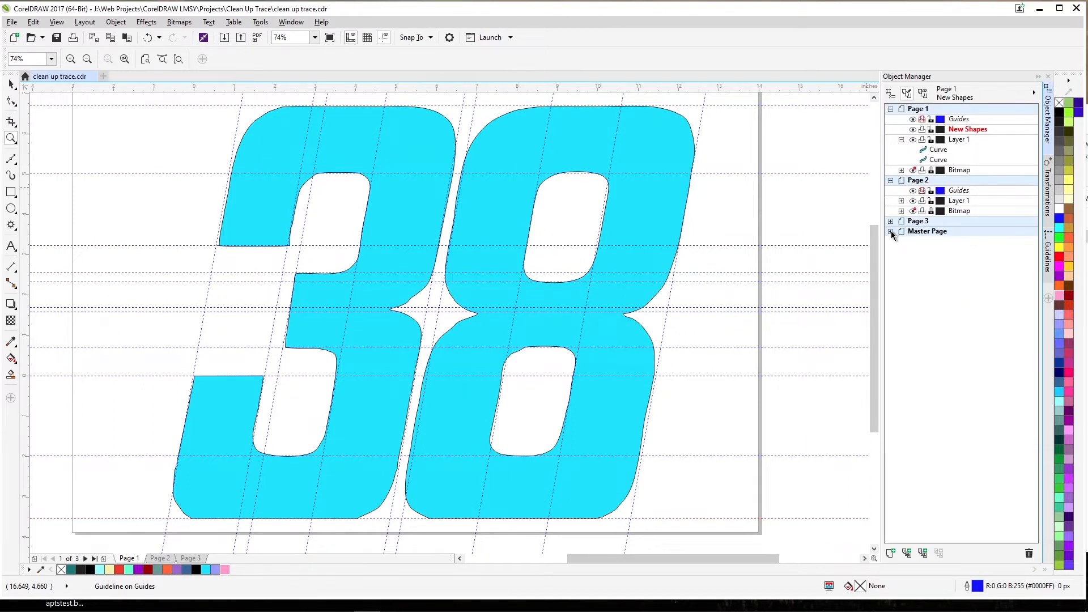
{"action": "left_click", "coordinate": [931, 139]}
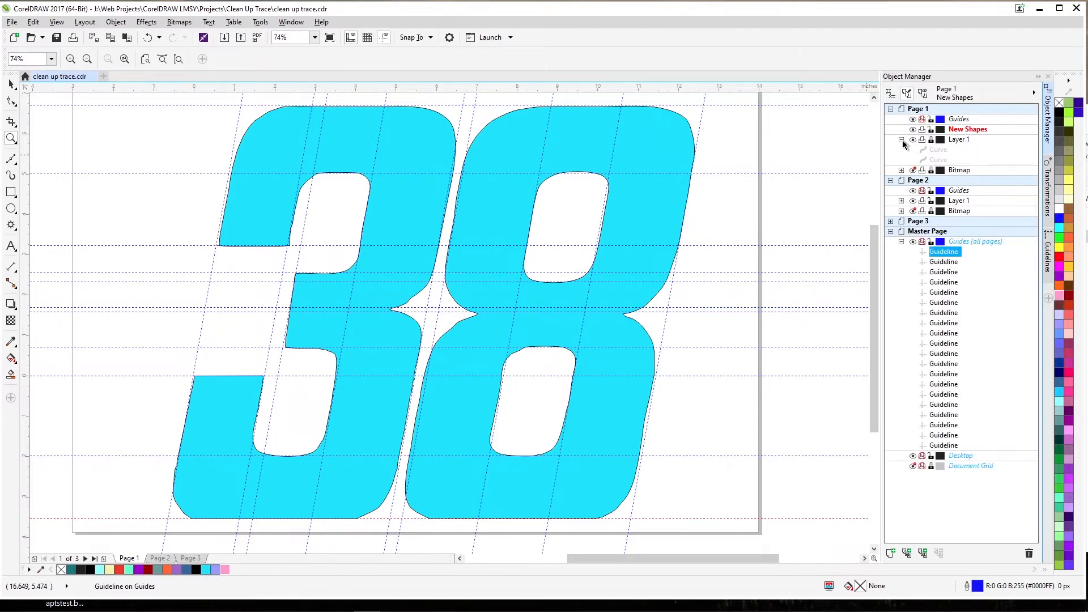
{"action": "left_click", "coordinate": [902, 140]}
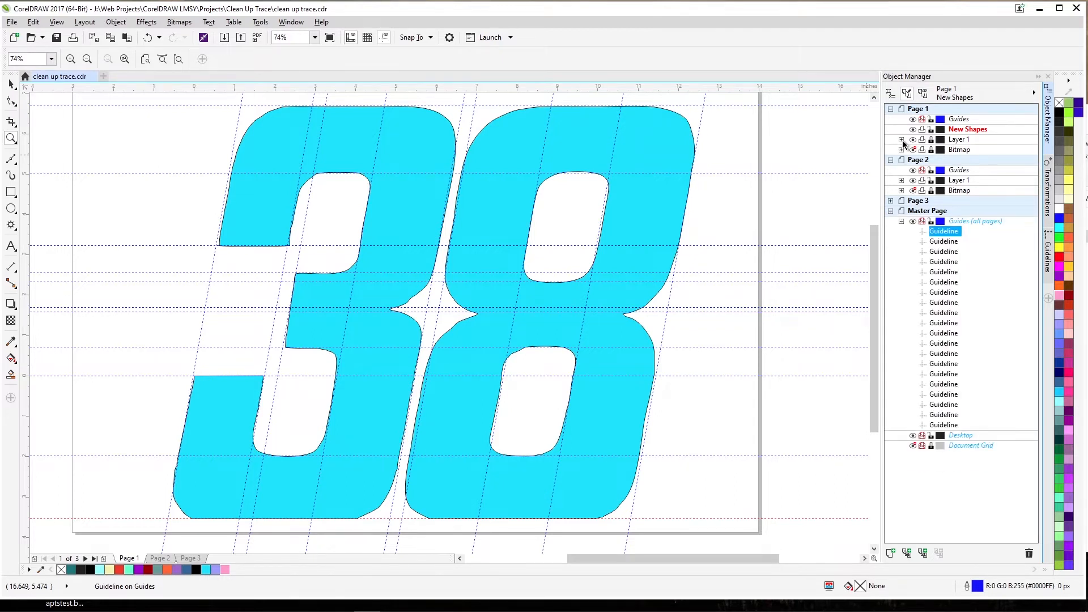
{"action": "left_click", "coordinate": [958, 133]}
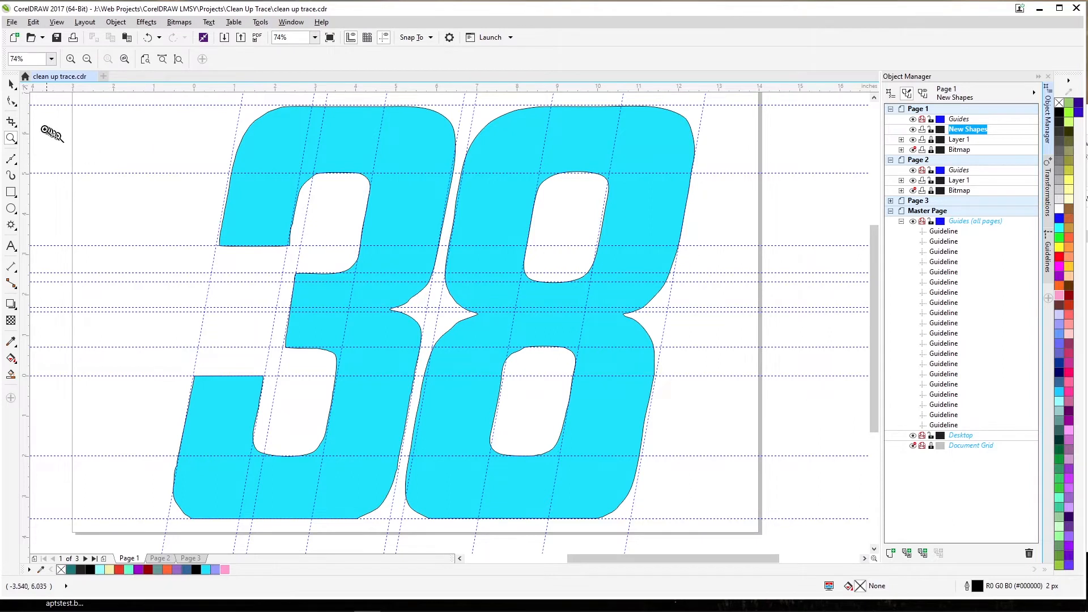
- Draw straight Bézier segments from the lower-left corner of the 3's upper arm over its top to the upper right side, placing nodes on the guidelines
{"action": "left_click", "coordinate": [11, 102]}
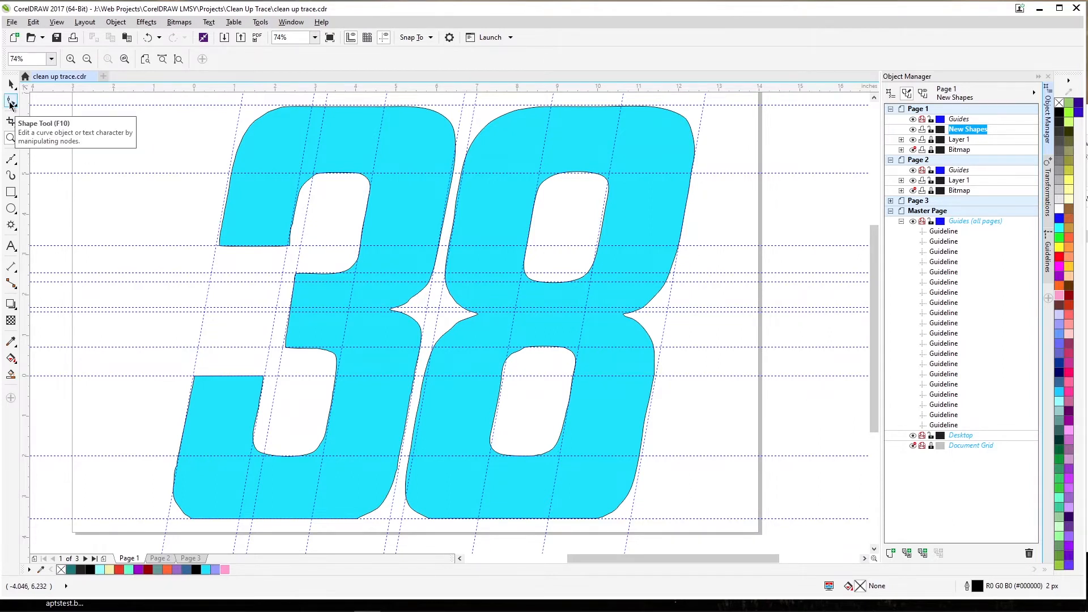
{"action": "left_click", "coordinate": [11, 159]}
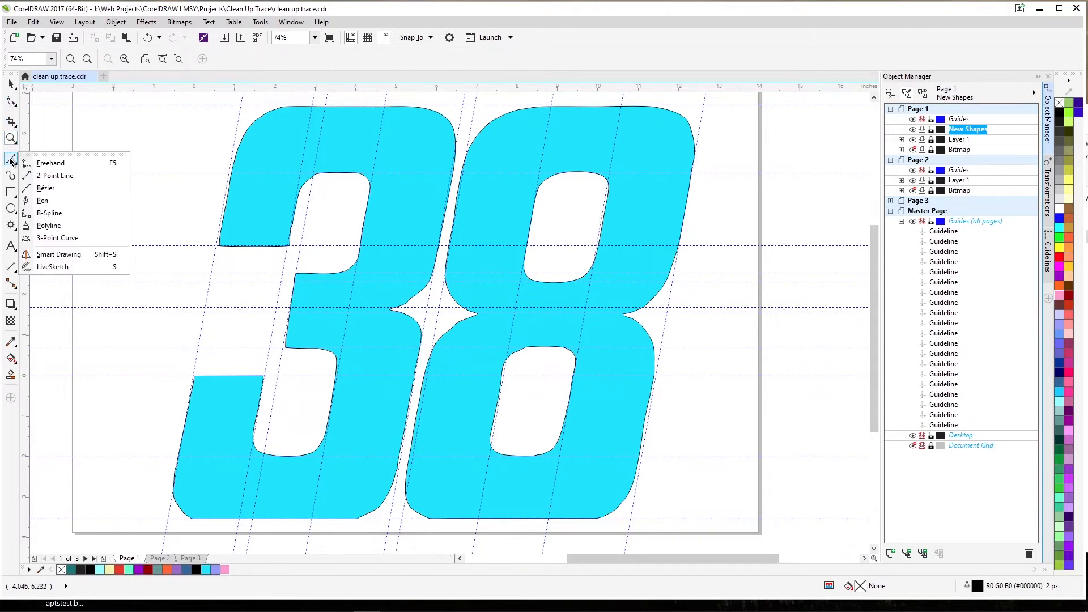
{"action": "left_click", "coordinate": [48, 188]}
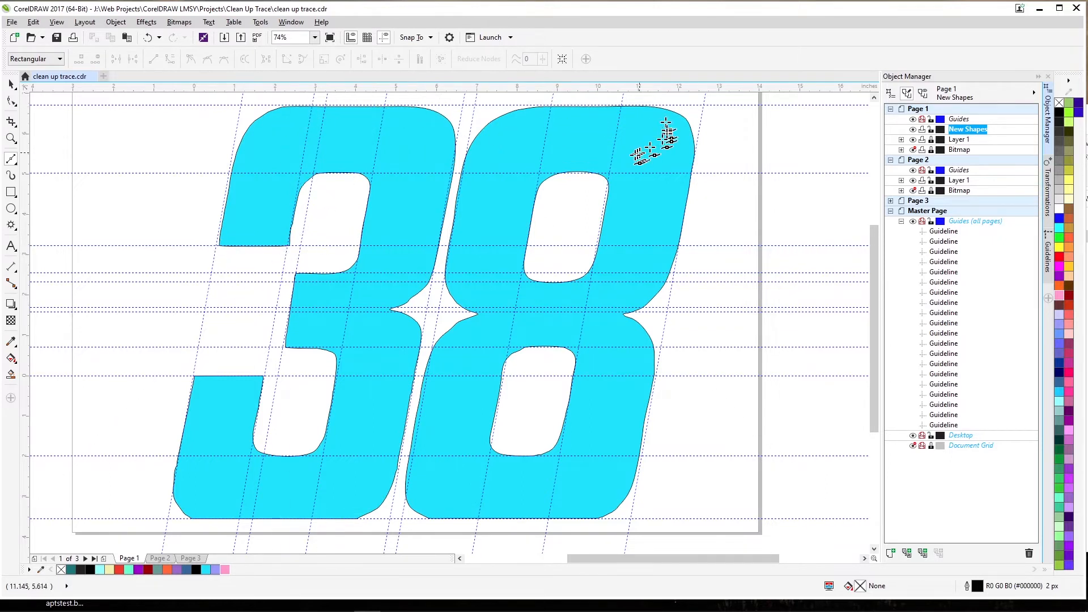
{"action": "left_click", "coordinate": [216, 244]}
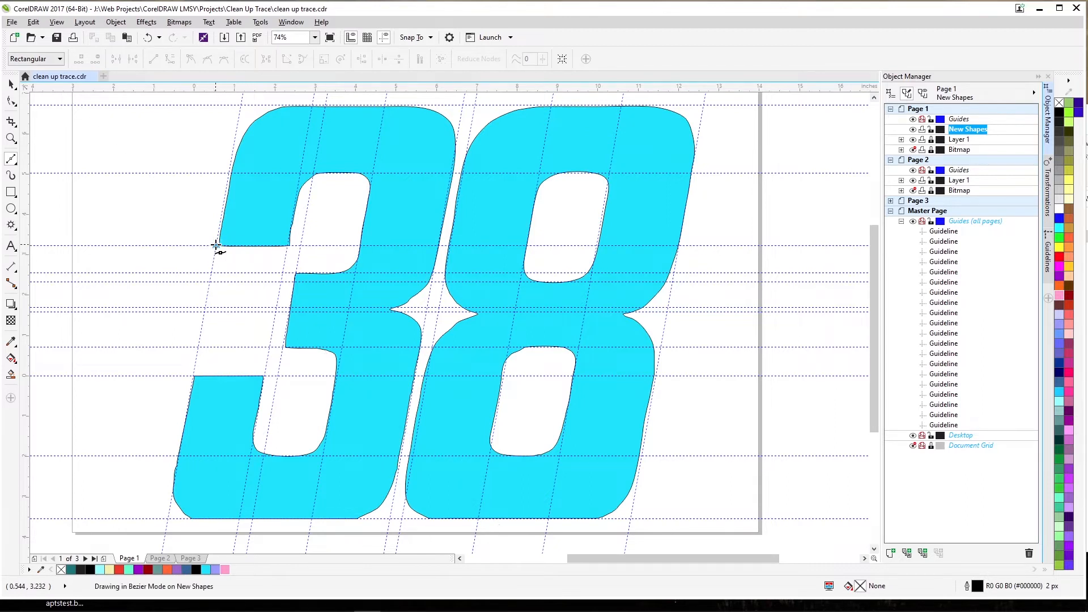
{"action": "left_click", "coordinate": [230, 173]}
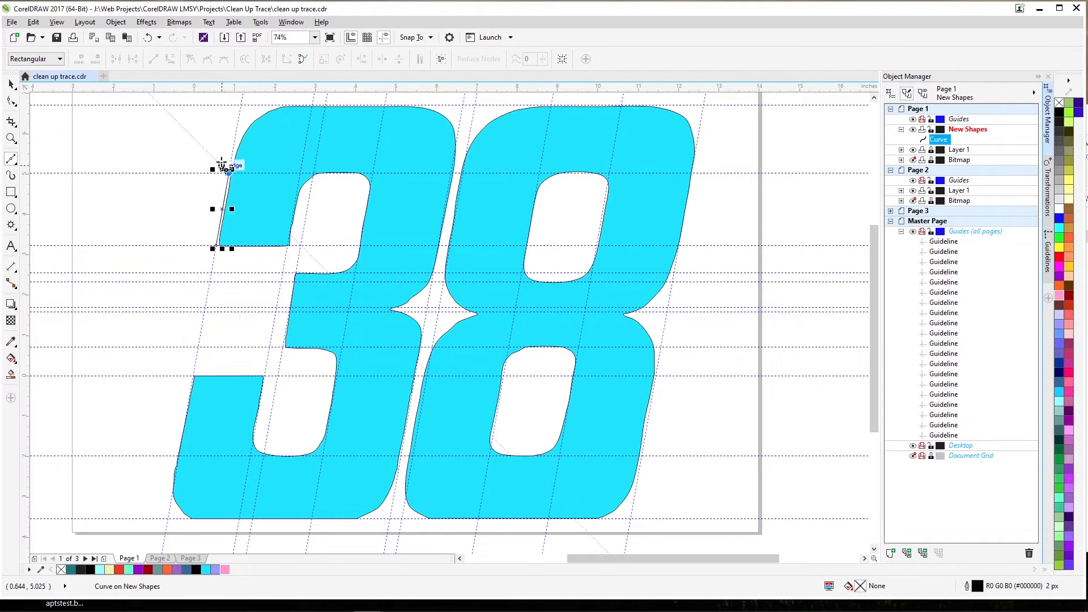
{"action": "left_click", "coordinate": [313, 105]}
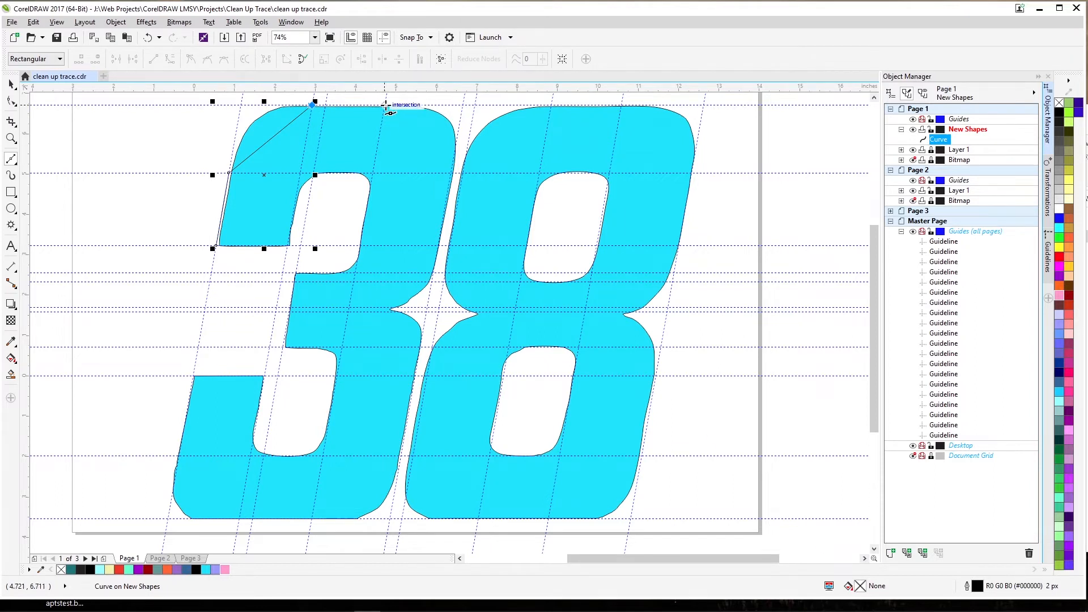
{"action": "left_click", "coordinate": [384, 106]}
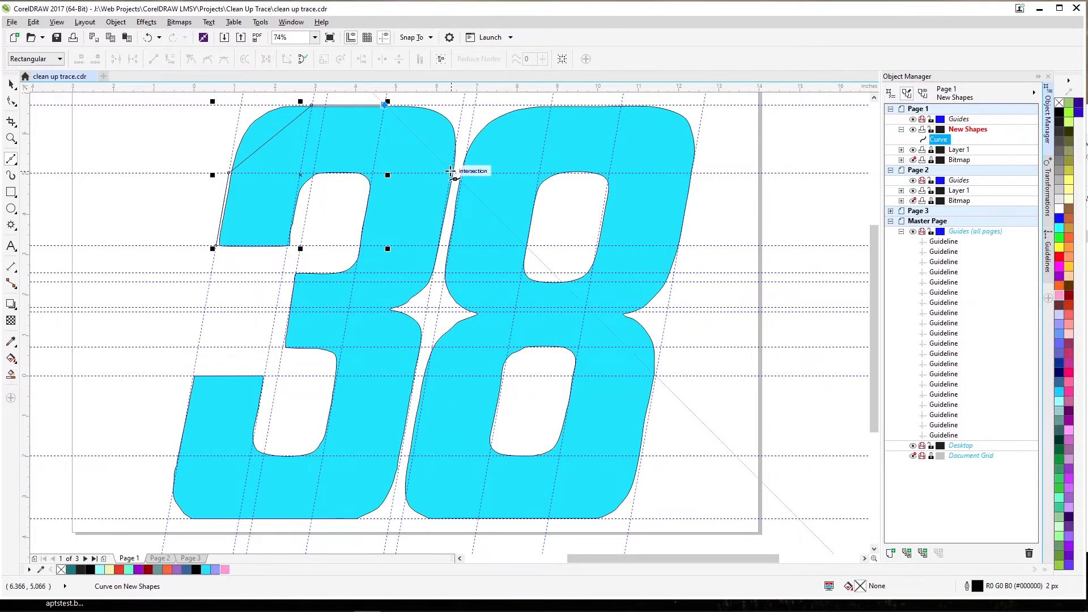
{"action": "left_click", "coordinate": [451, 172]}
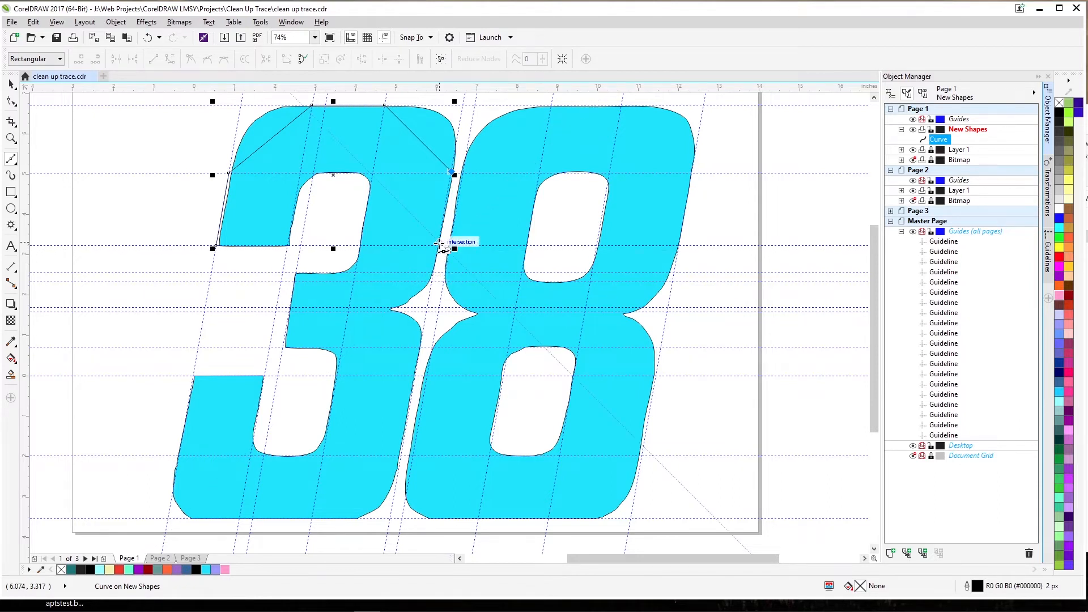
- Continue the outline down the 3's right side, through the waist notch, to the horizontal guideline at y -1.98 in
{"action": "left_click", "coordinate": [432, 272]}
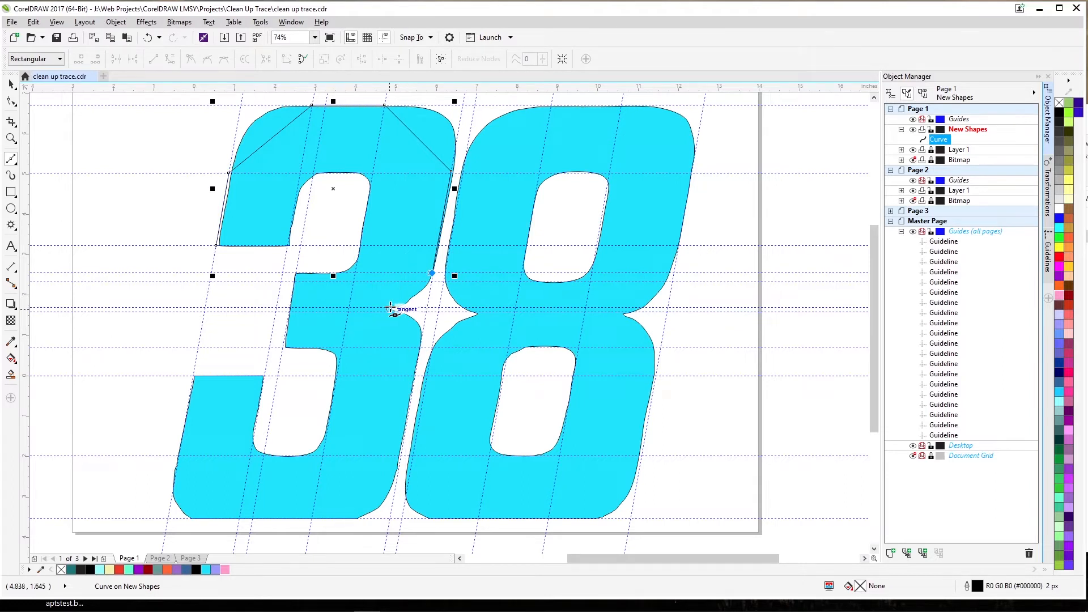
{"action": "left_click", "coordinate": [391, 307]}
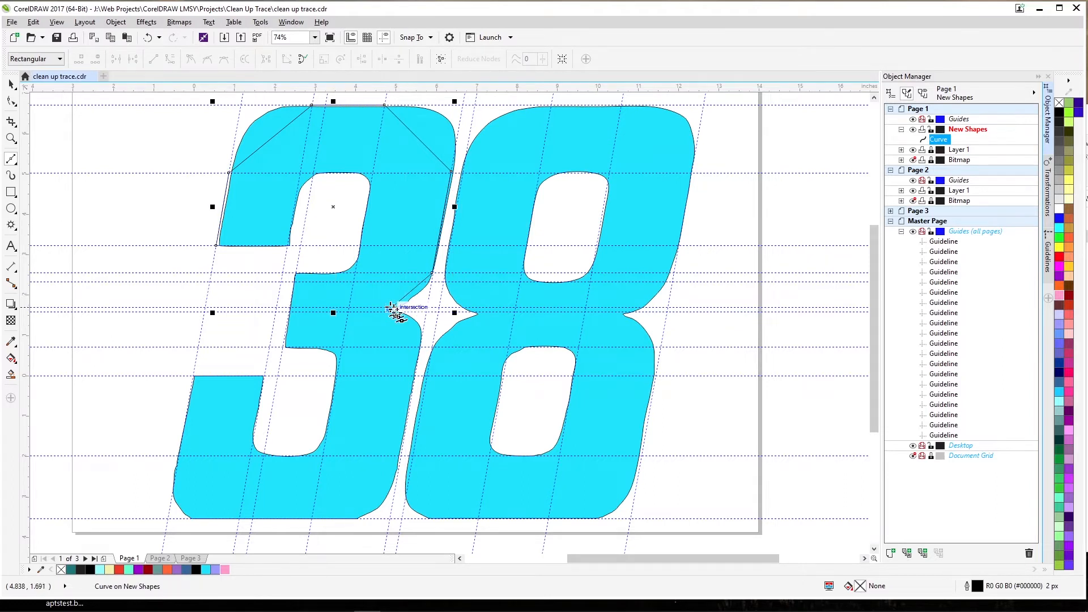
{"action": "left_click", "coordinate": [420, 346]}
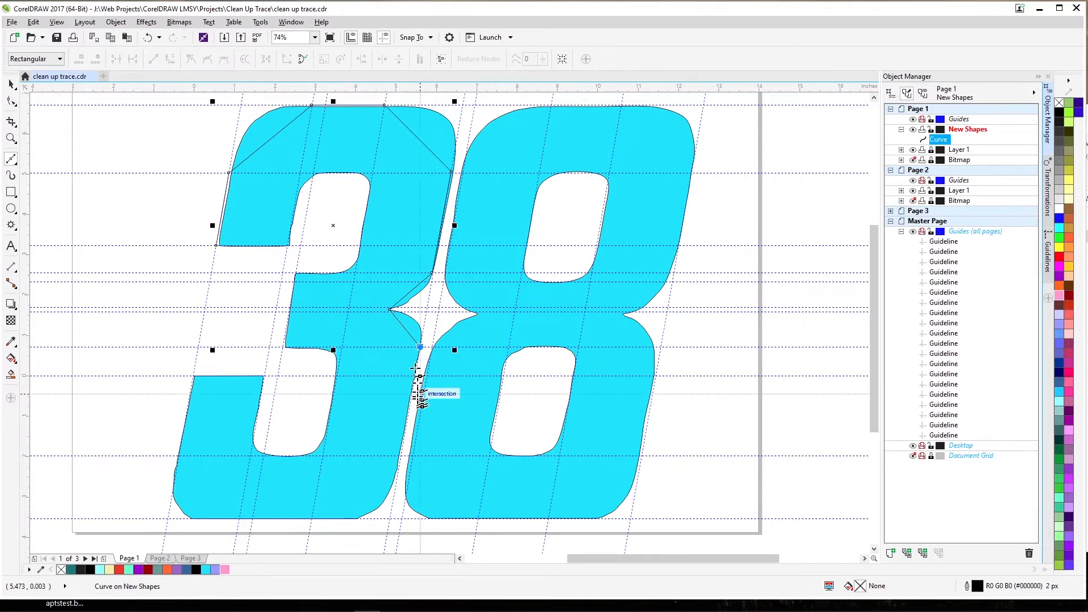
{"action": "left_click", "coordinate": [399, 455]}
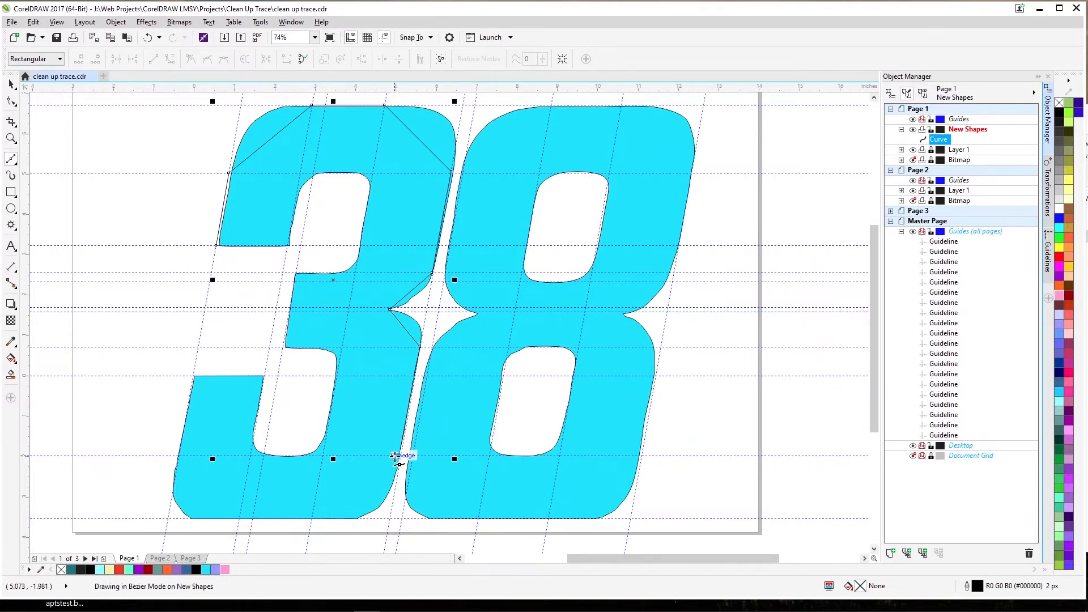
- Continue the 3's outline along its base, around the lower-left corner and across the top of the lower arm, placing nodes on the guidelines
{"action": "left_click", "coordinate": [312, 517]}
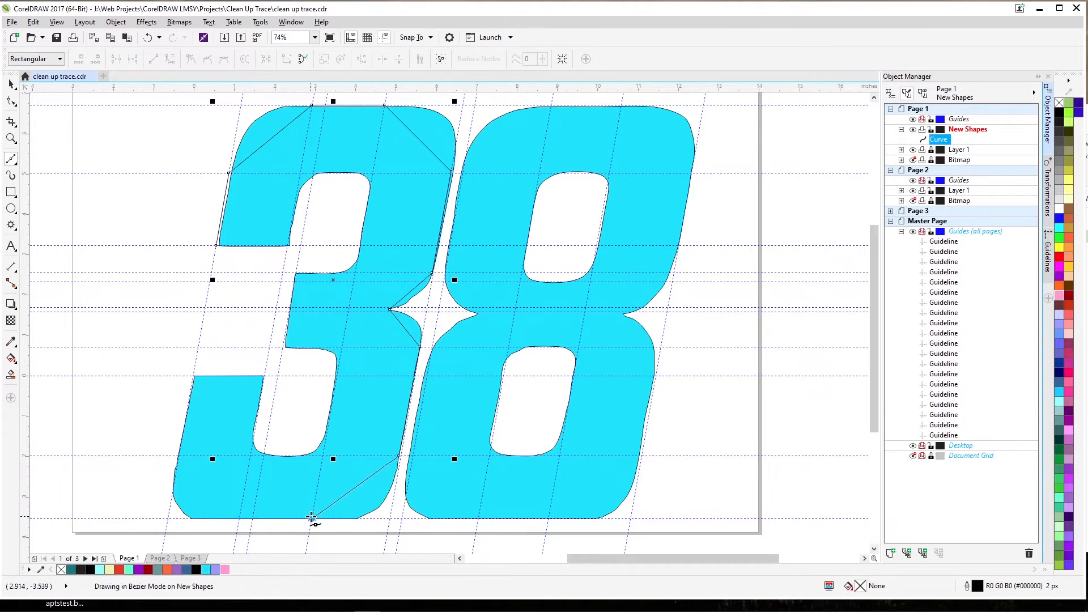
{"action": "left_click", "coordinate": [240, 518]}
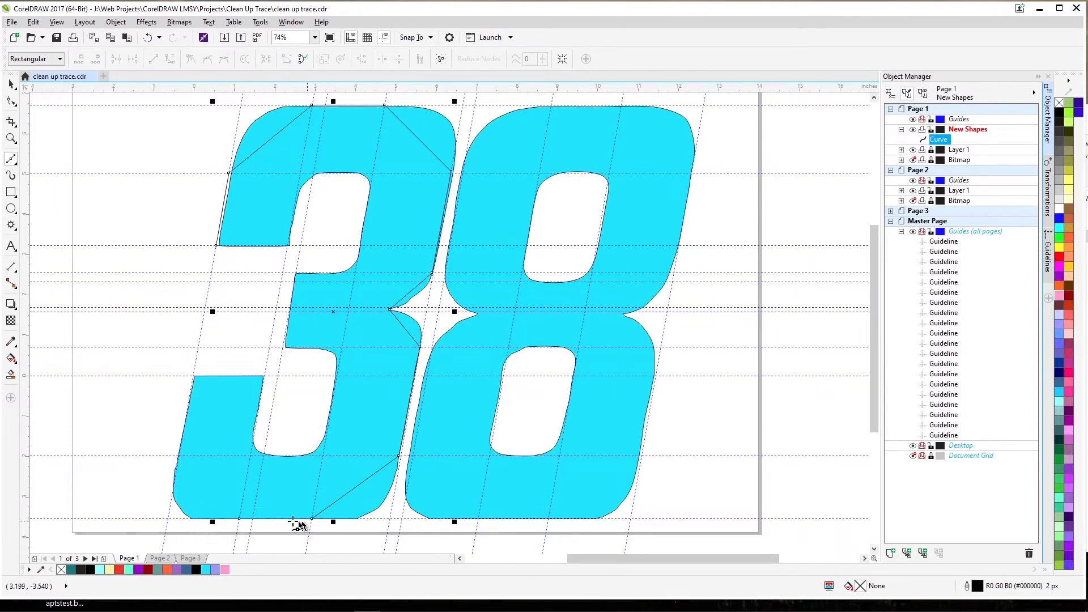
{"action": "left_click", "coordinate": [178, 457]}
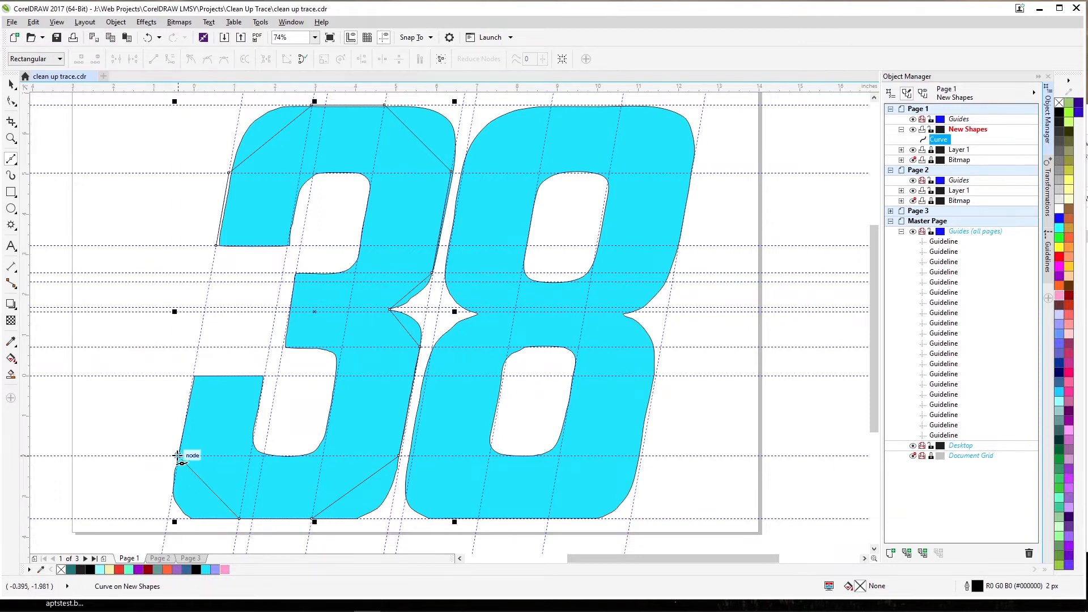
{"action": "left_click", "coordinate": [194, 376]}
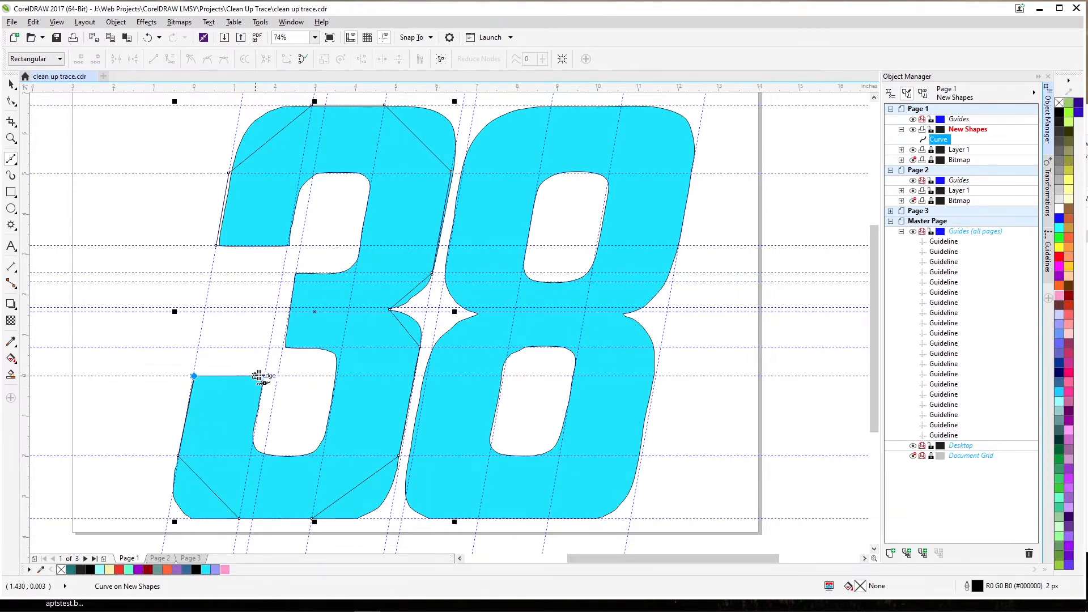
{"action": "left_click", "coordinate": [262, 375]}
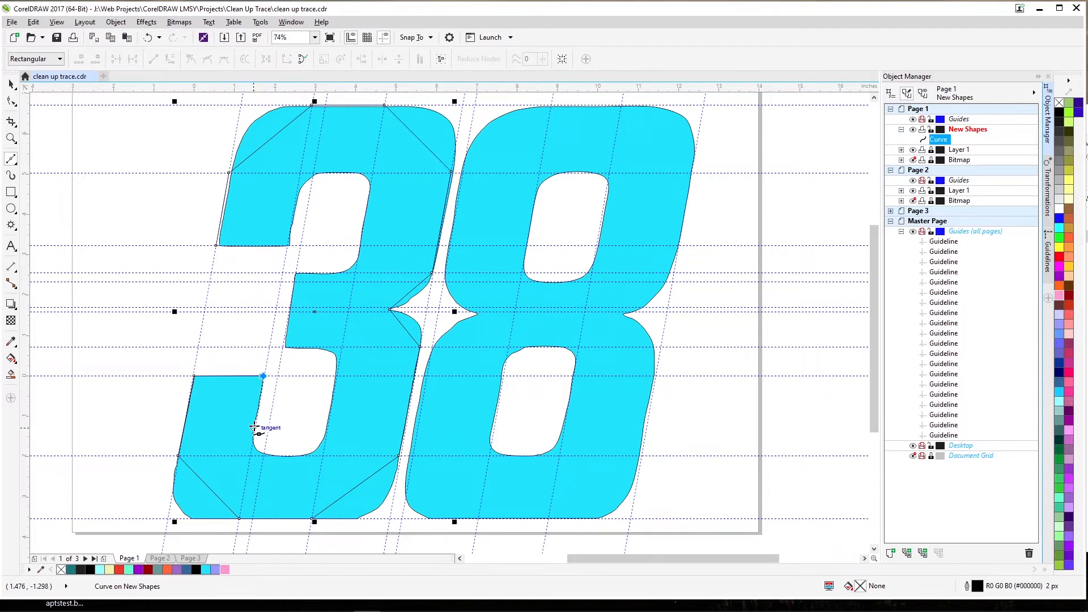
- Continue the outline around the 3's lower opening with straight segments to the lower corner of the middle arm's end
{"action": "left_click", "coordinate": [253, 428]}
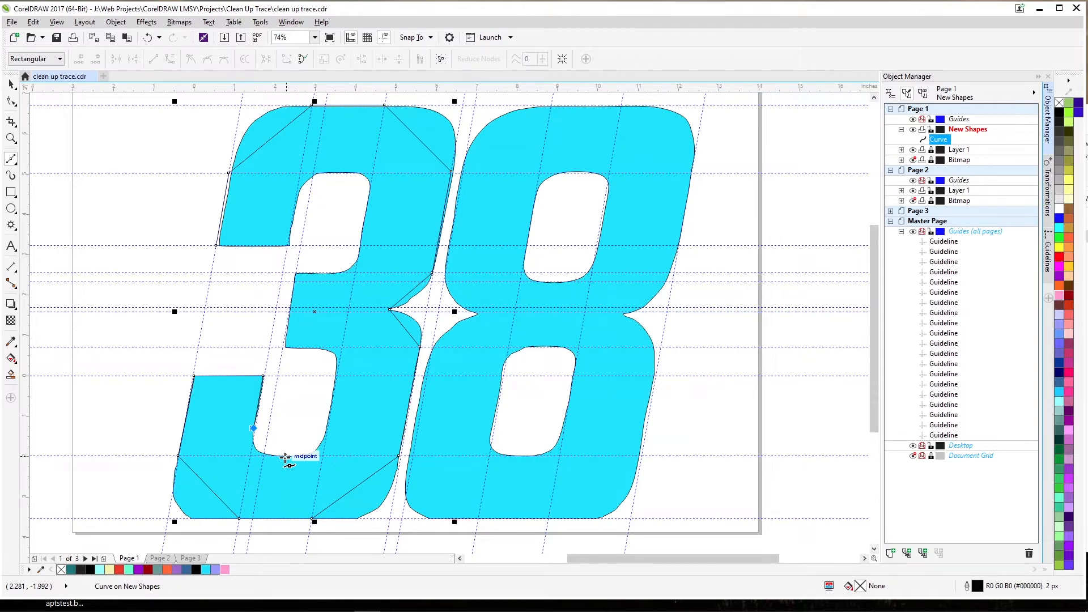
{"action": "left_click", "coordinate": [286, 456]}
{"action": "left_click", "coordinate": [327, 431]}
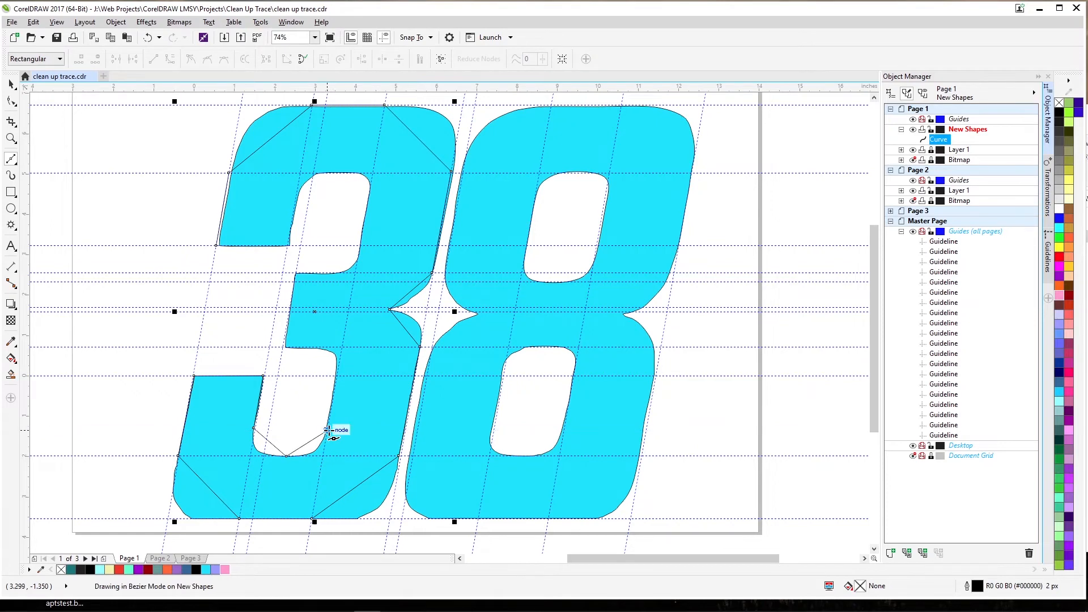
{"action": "left_click", "coordinate": [336, 374]}
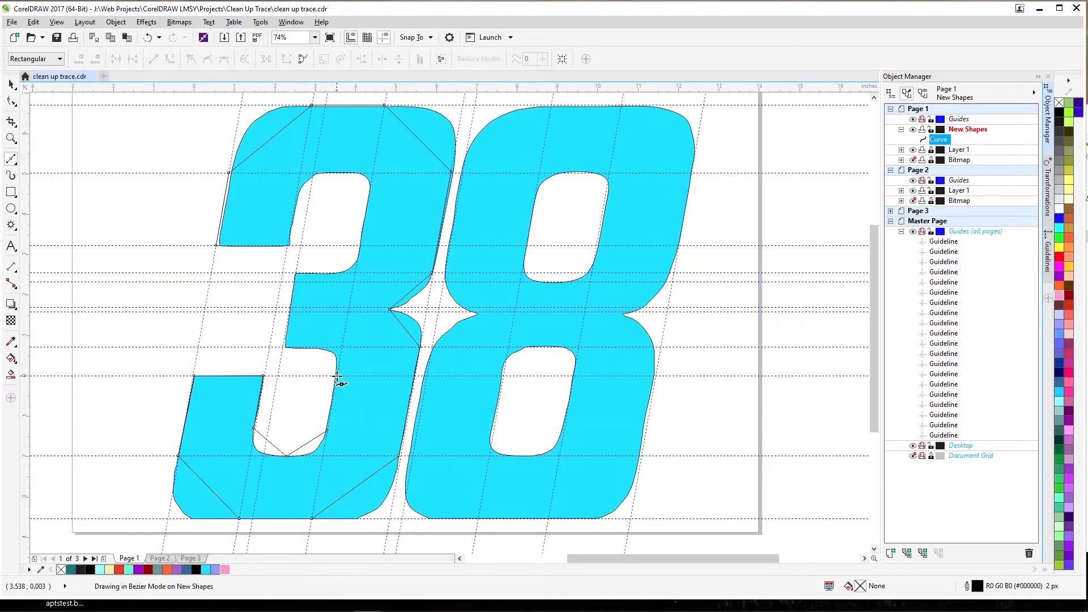
{"action": "left_click", "coordinate": [282, 347]}
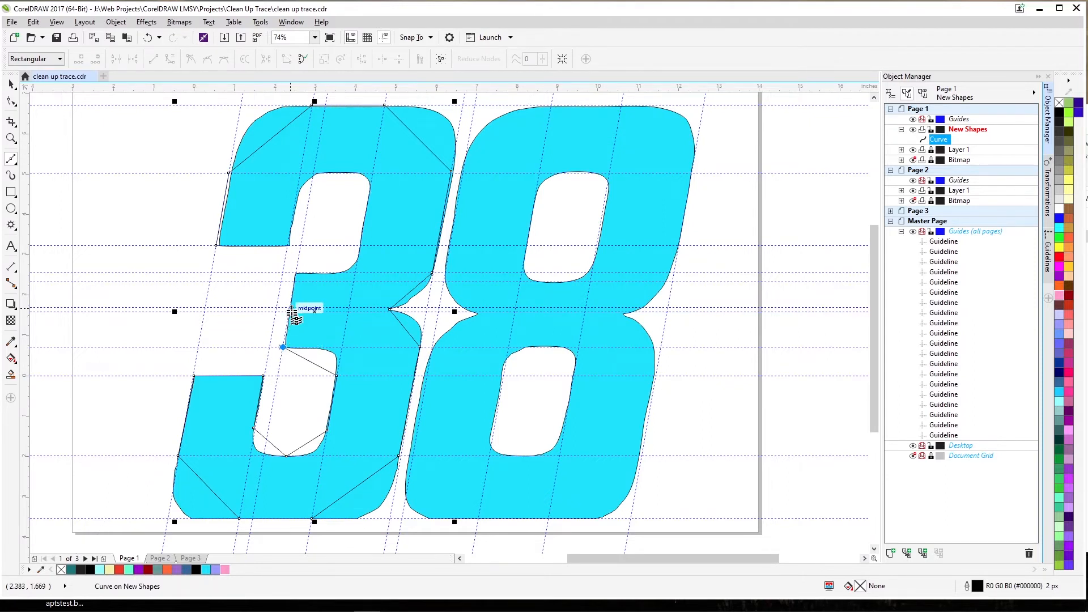
- Continue the outline up the middle arm's end, around the upper opening and across the upper arm's end, closing it at the starting node
{"action": "left_click", "coordinate": [295, 273]}
{"action": "left_click", "coordinate": [296, 272]}
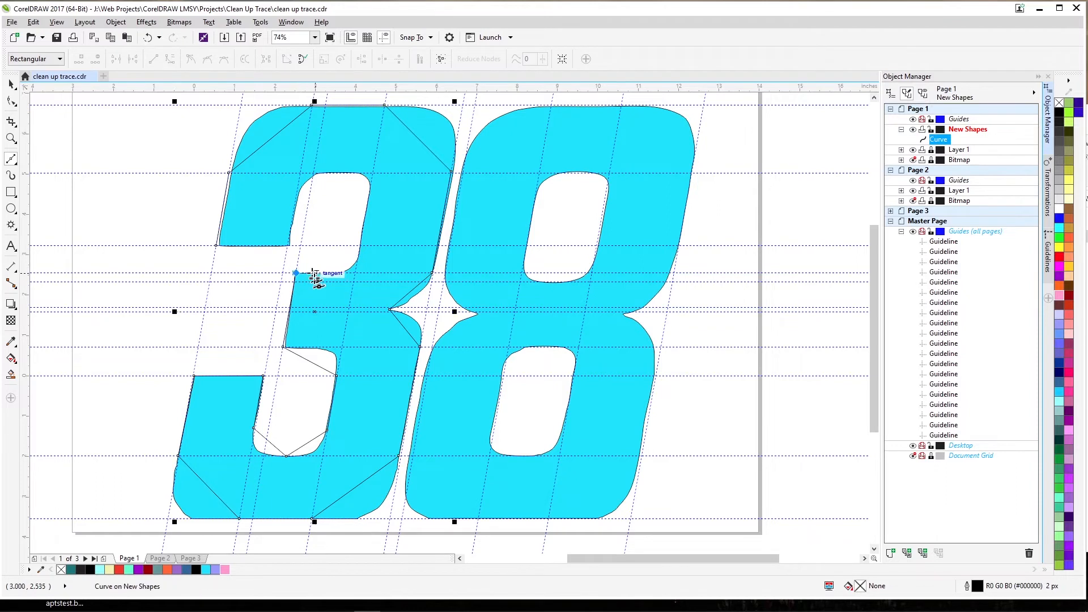
{"action": "left_click", "coordinate": [361, 245]}
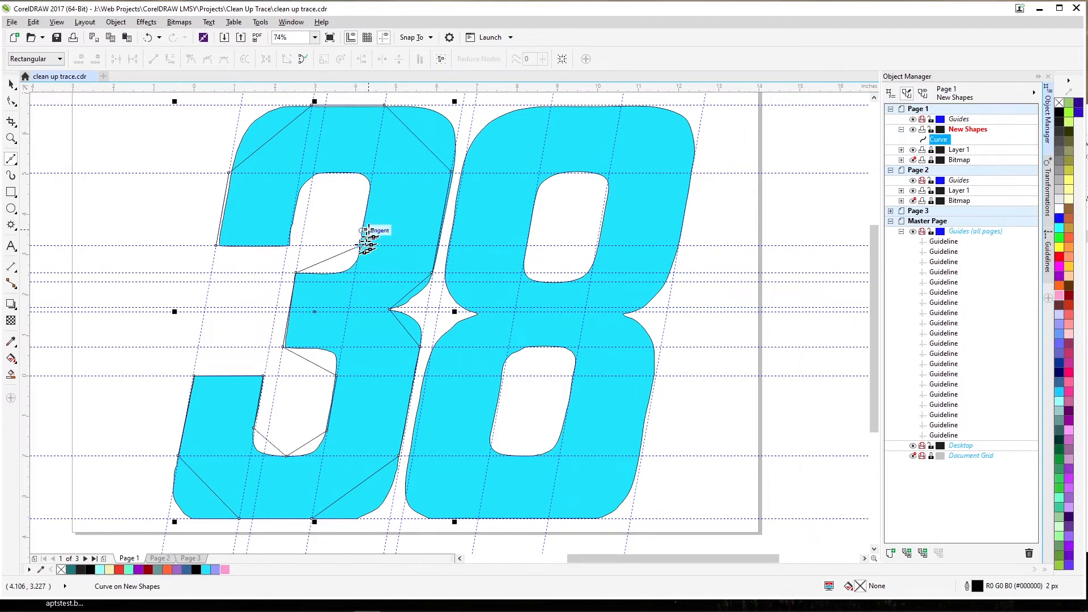
{"action": "left_click", "coordinate": [369, 192]}
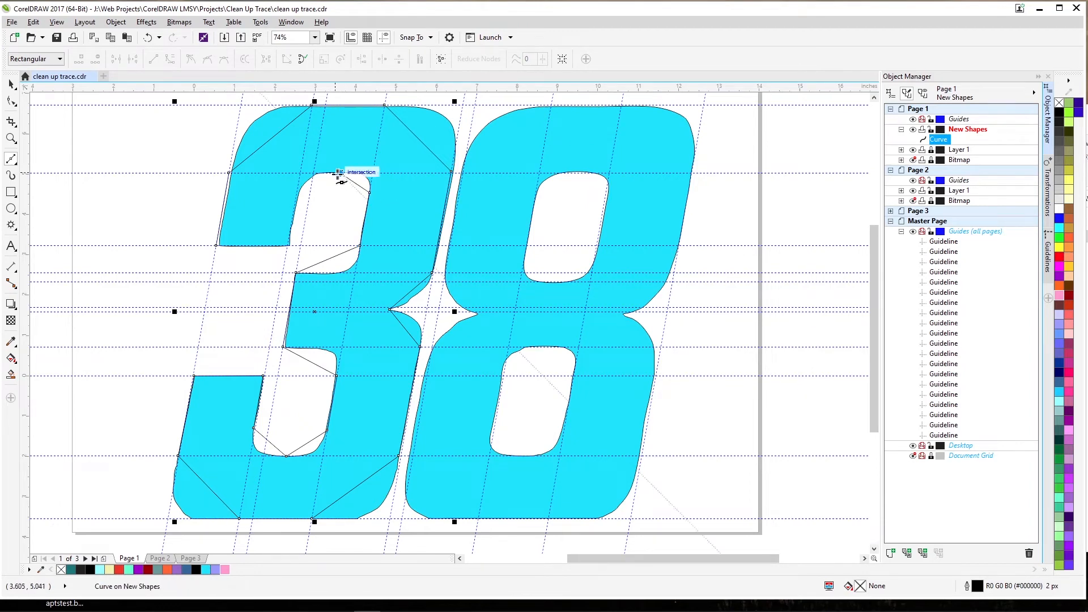
{"action": "left_click", "coordinate": [340, 172]}
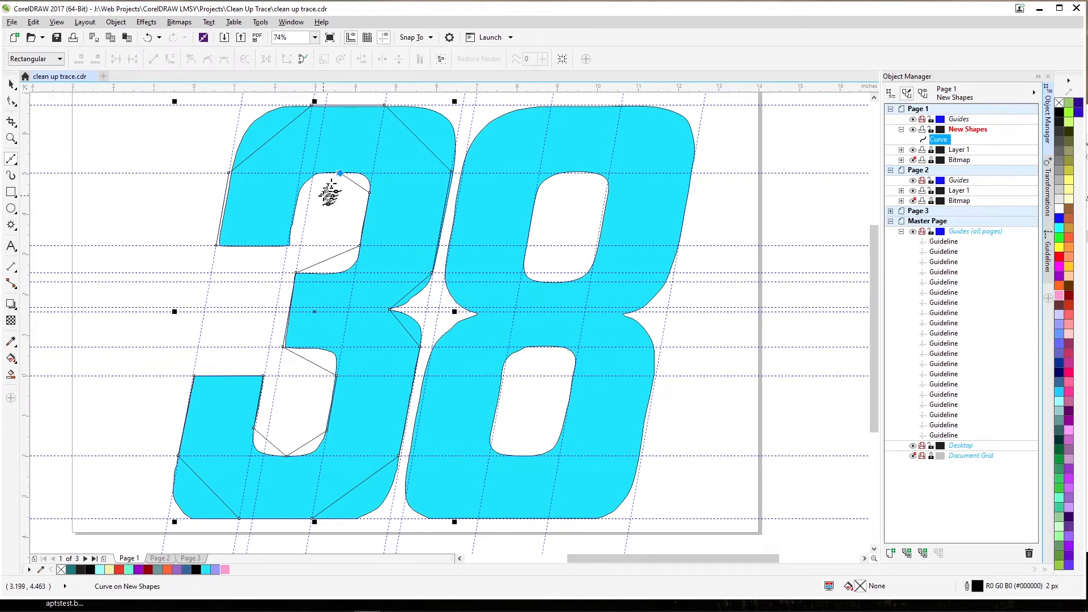
{"action": "left_click", "coordinate": [296, 194]}
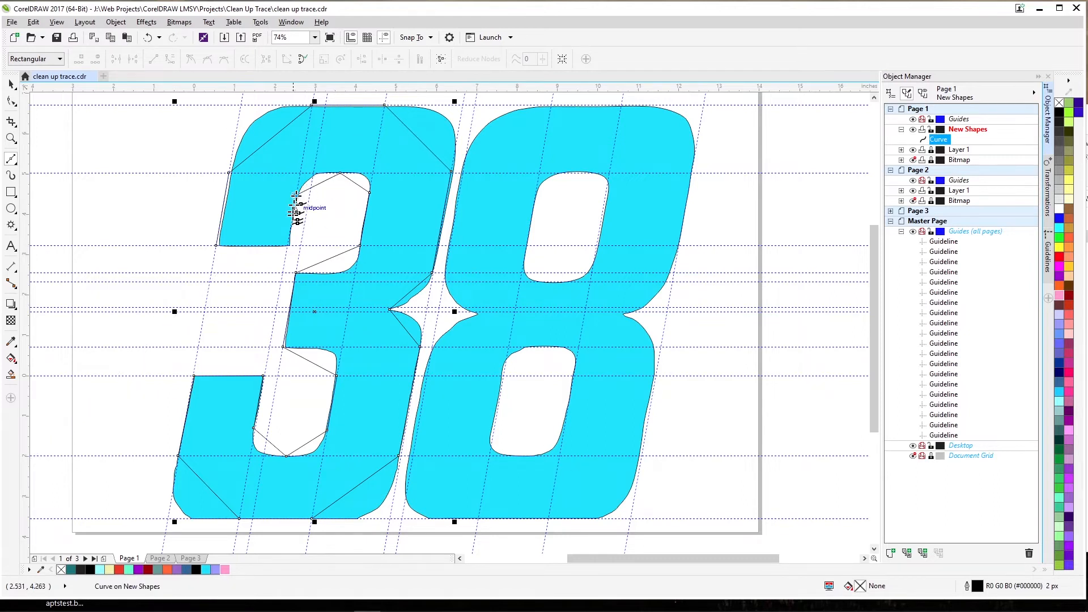
{"action": "left_click", "coordinate": [287, 245]}
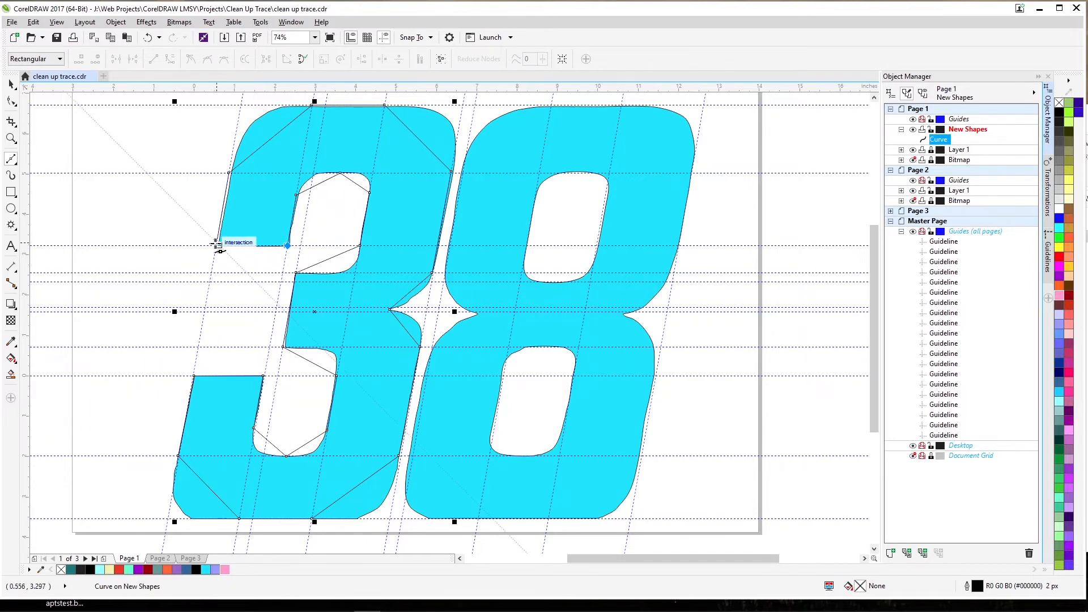
{"action": "left_click", "coordinate": [217, 245]}
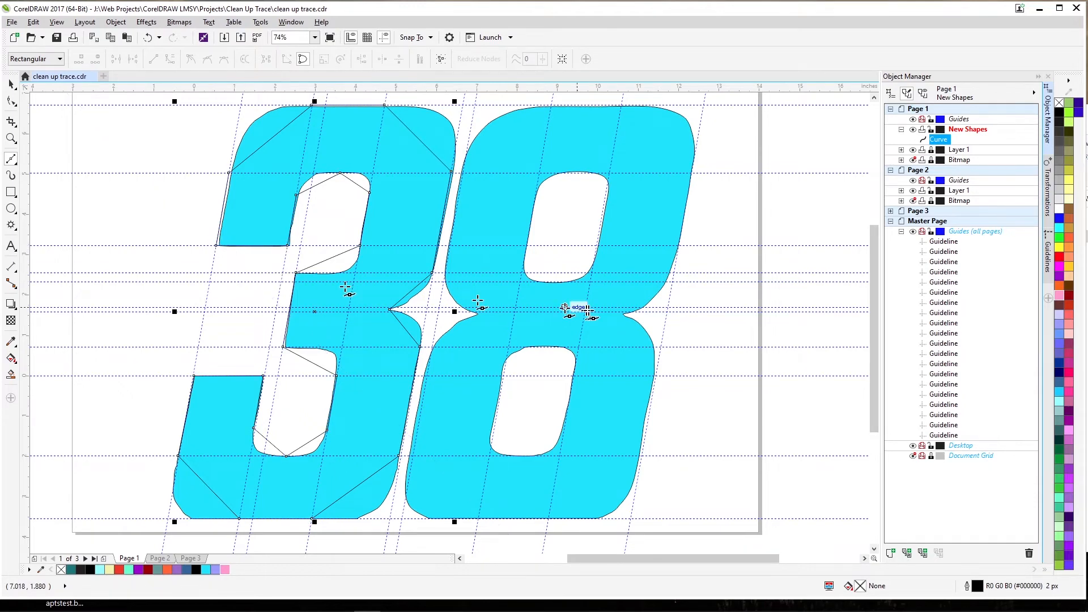
- Fill the closed 3 outline with pink (R255 G153 B204) and switch to the Shape tool for node editing
{"action": "left_click", "coordinate": [1059, 296]}
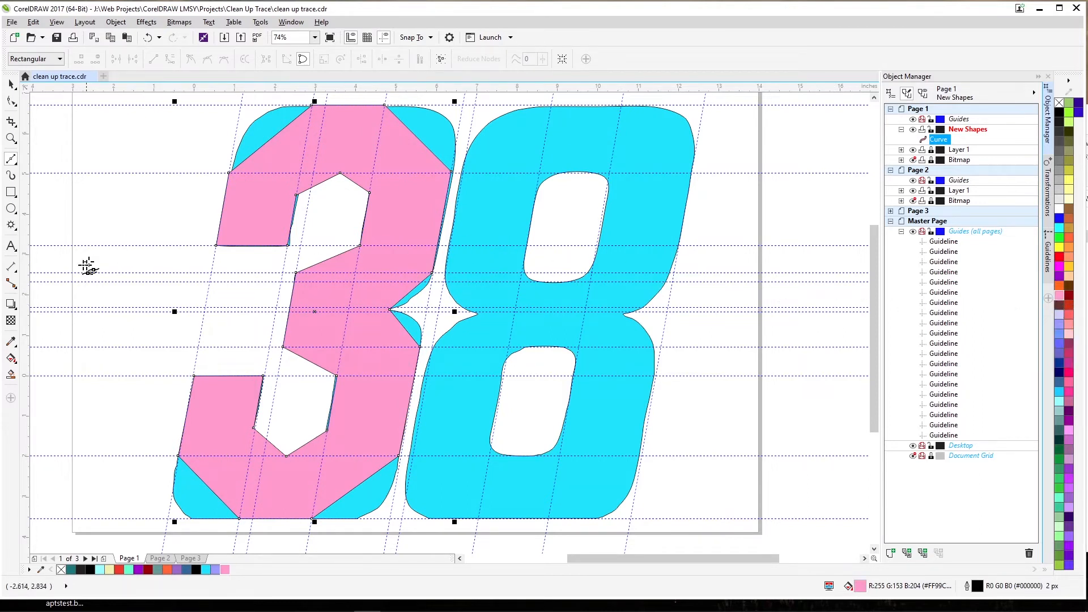
{"action": "left_click", "coordinate": [13, 103]}
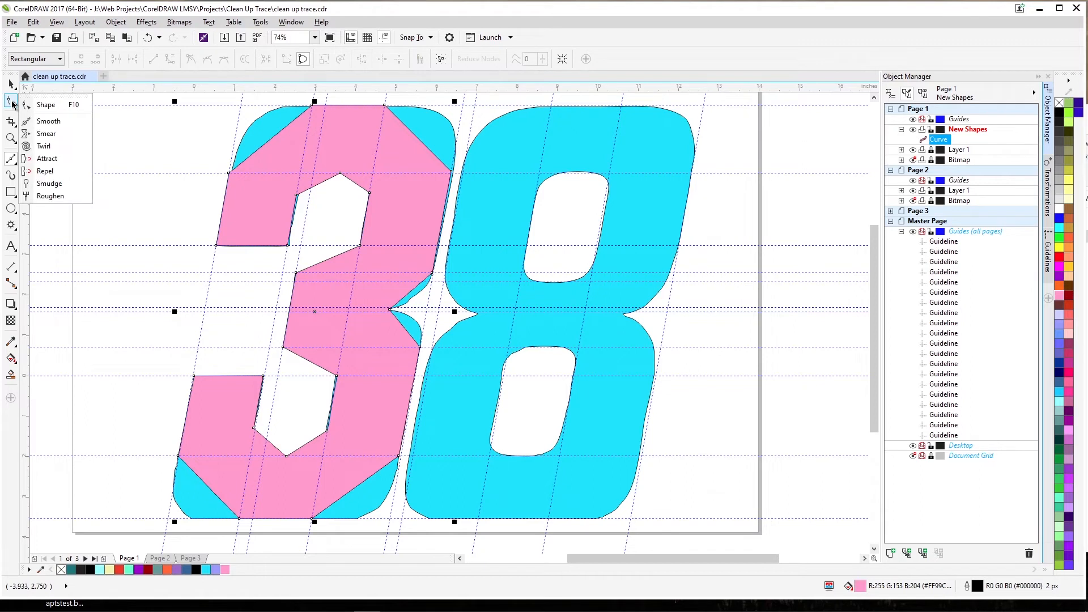
{"action": "left_click", "coordinate": [45, 107]}
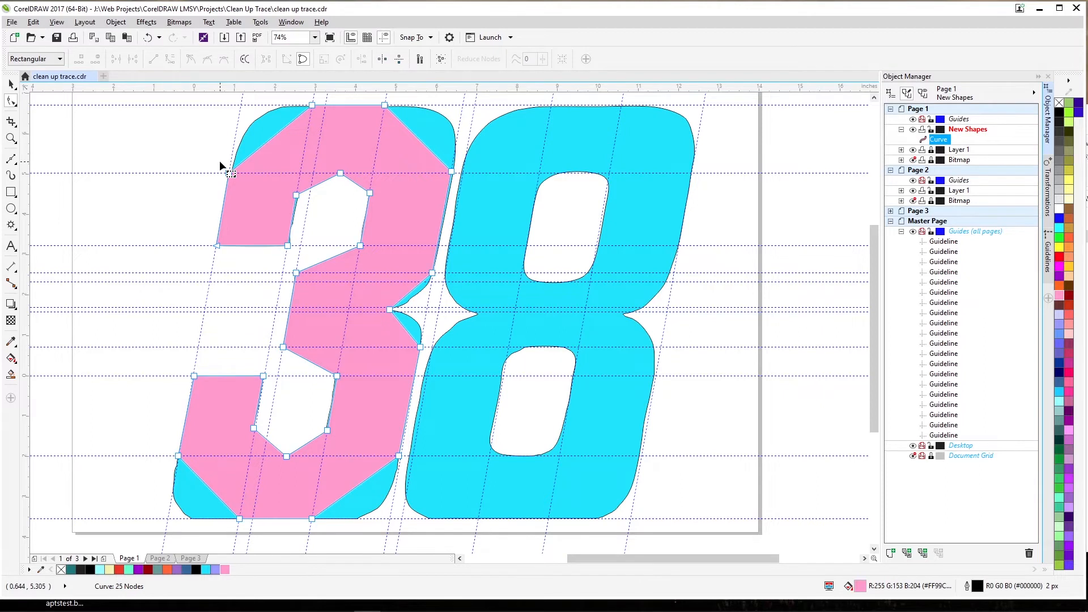
{"action": "left_click_drag", "start_coordinate": [220, 161], "coordinate": [237, 179]}
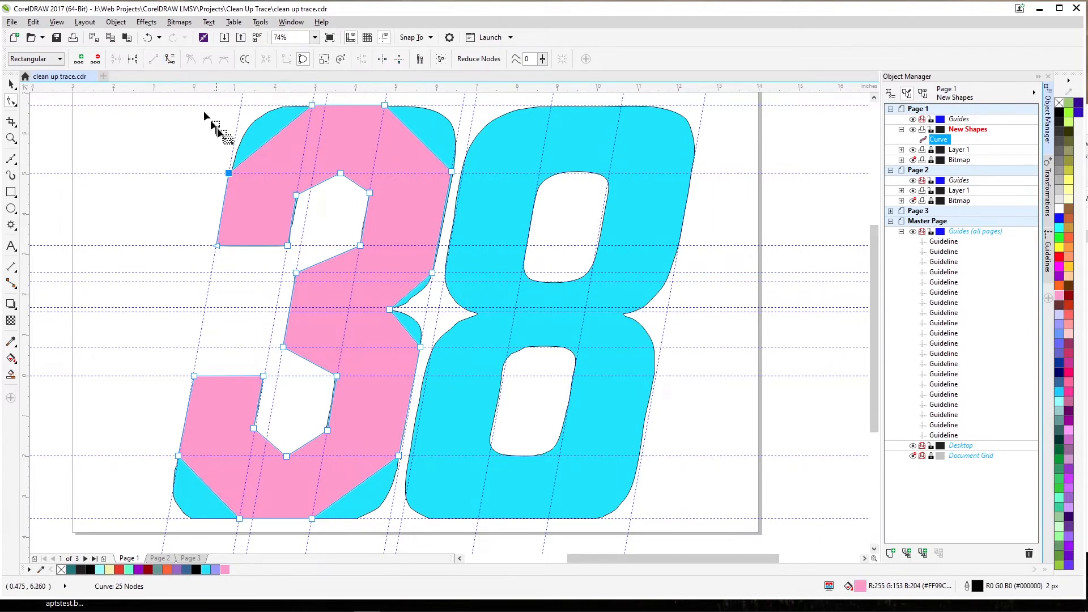
{"action": "left_click", "coordinate": [170, 59]}
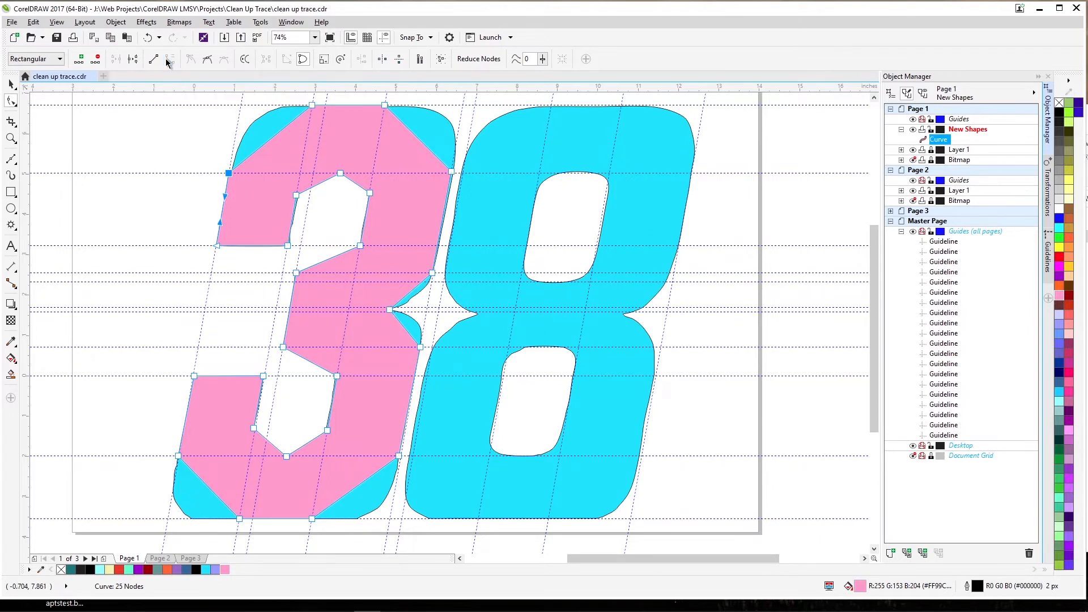
{"action": "left_click_drag", "start_coordinate": [225, 197], "coordinate": [220, 210]}
{"action": "left_click", "coordinate": [153, 59]}
- Convert the straight segments at the 3's two upper outer corners and the waist notch to curves
{"action": "left_click_drag", "start_coordinate": [304, 93], "coordinate": [333, 121]}
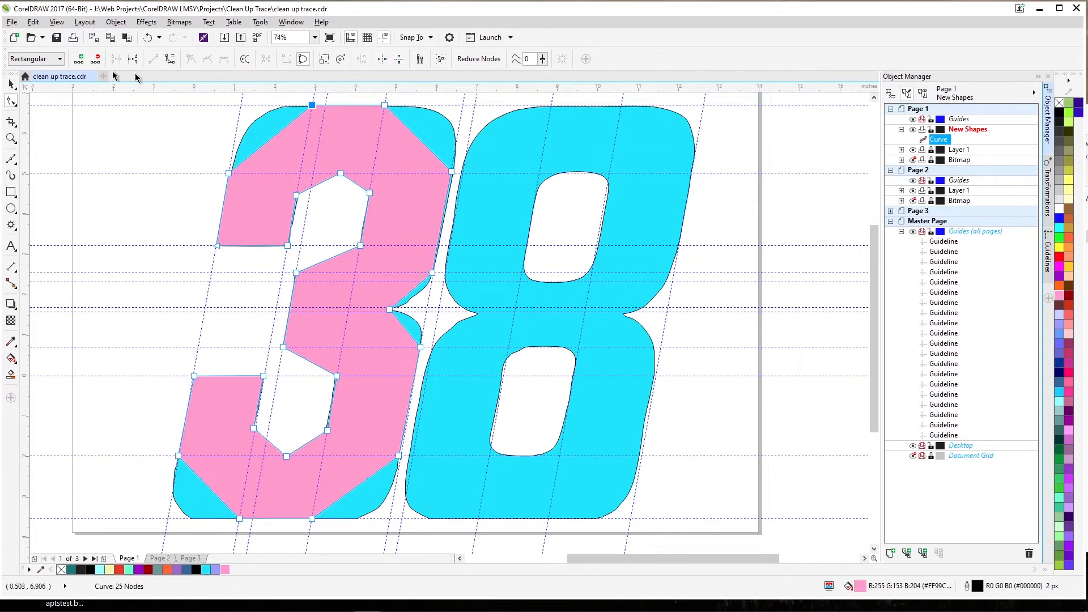
{"action": "left_click", "coordinate": [171, 59]}
{"action": "left_click_drag", "start_coordinate": [437, 152], "coordinate": [459, 176]}
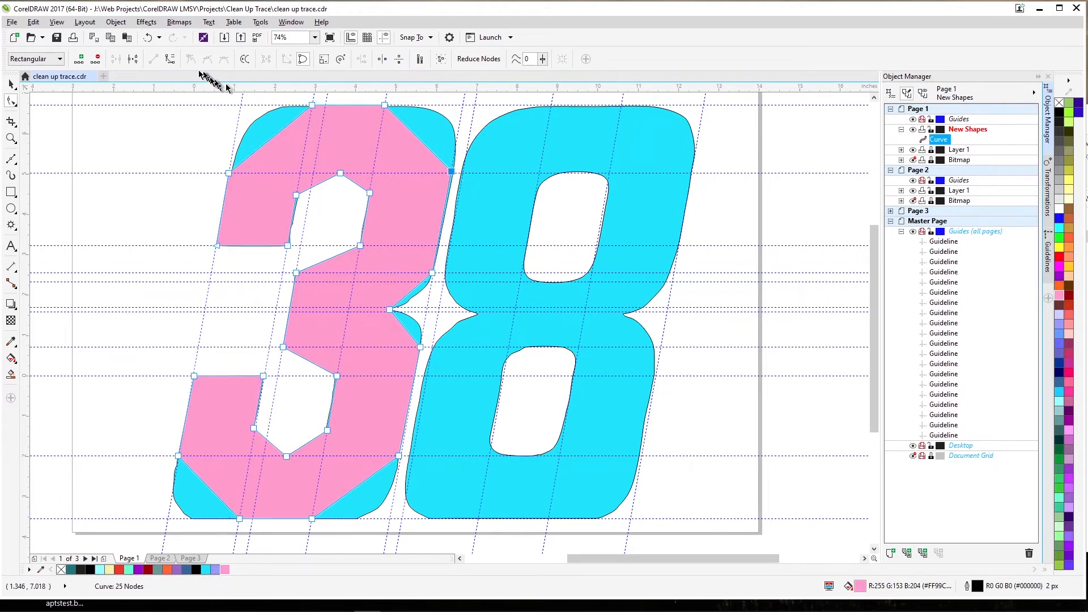
{"action": "left_click", "coordinate": [171, 59]}
{"action": "left_click_drag", "start_coordinate": [379, 298], "coordinate": [423, 351]}
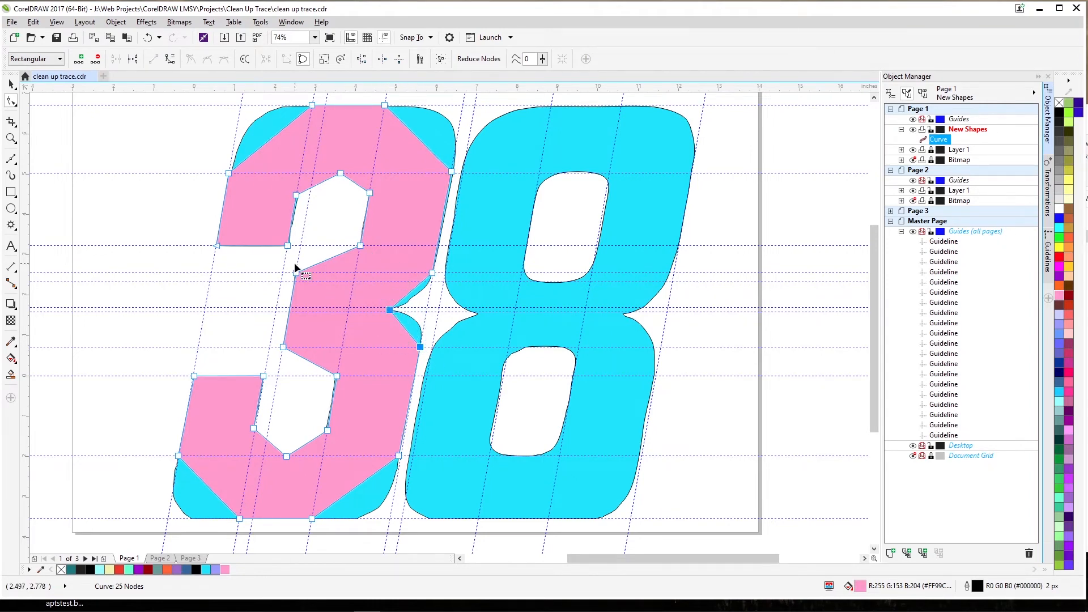
{"action": "left_click", "coordinate": [169, 58]}
- Convert the segments at the 3's two lower outer corners and the two bottom corners of its lower opening to curves
{"action": "left_click_drag", "start_coordinate": [296, 504], "coordinate": [340, 537]}
{"action": "left_click_drag", "start_coordinate": [168, 435], "coordinate": [195, 479]}
{"action": "left_click", "coordinate": [169, 60]}
{"action": "left_click_drag", "start_coordinate": [282, 413], "coordinate": [352, 477]}
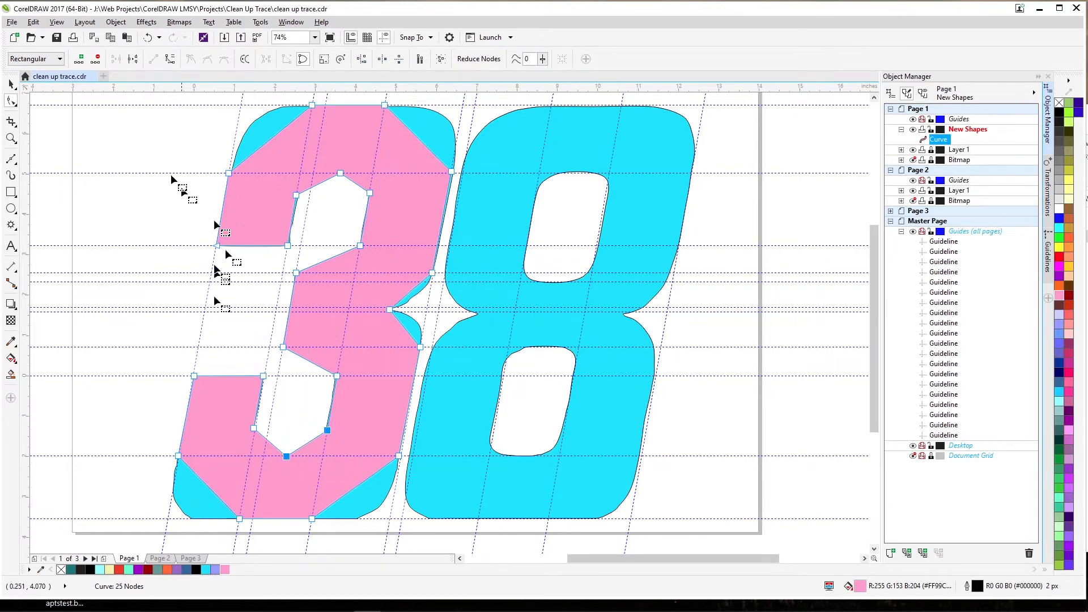
{"action": "left_click", "coordinate": [170, 58]}
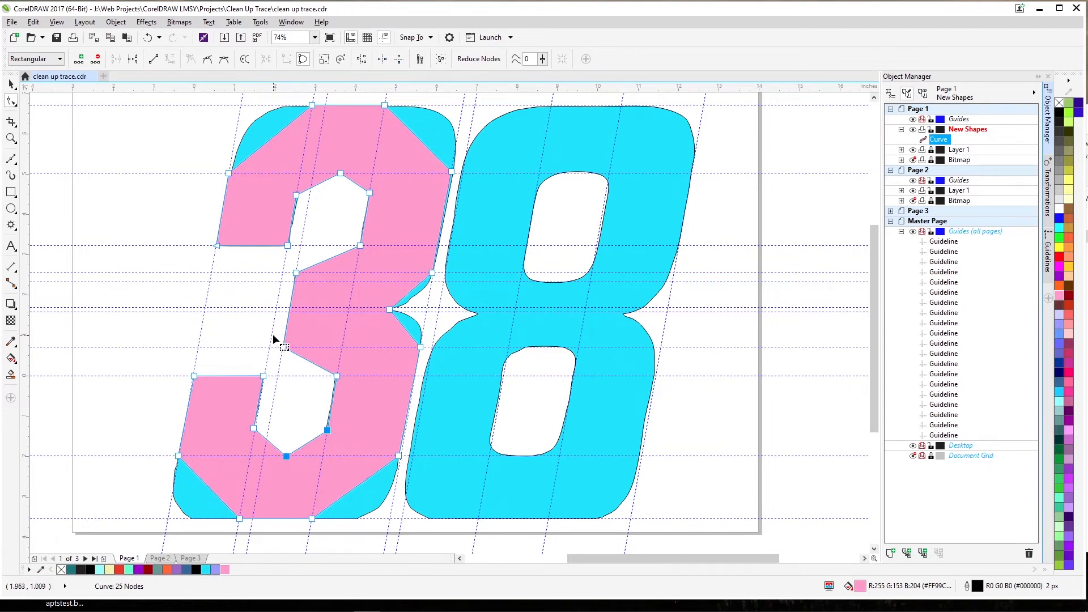
- Convert the segments below and above the 3's middle arm and at the top corners of its upper opening to curves
{"action": "left_click_drag", "start_coordinate": [273, 334], "coordinate": [306, 363]}
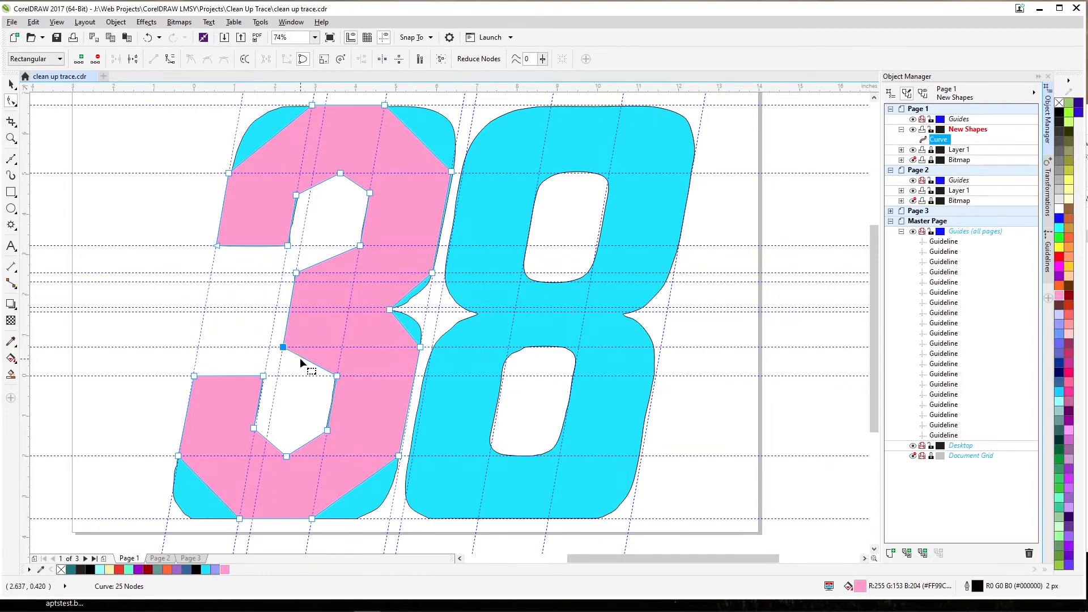
{"action": "left_click", "coordinate": [170, 60]}
{"action": "left_click_drag", "start_coordinate": [339, 228], "coordinate": [357, 237]}
{"action": "left_click", "coordinate": [170, 60]}
{"action": "left_click_drag", "start_coordinate": [277, 157], "coordinate": [349, 206]}
{"action": "left_click", "coordinate": [340, 172]}
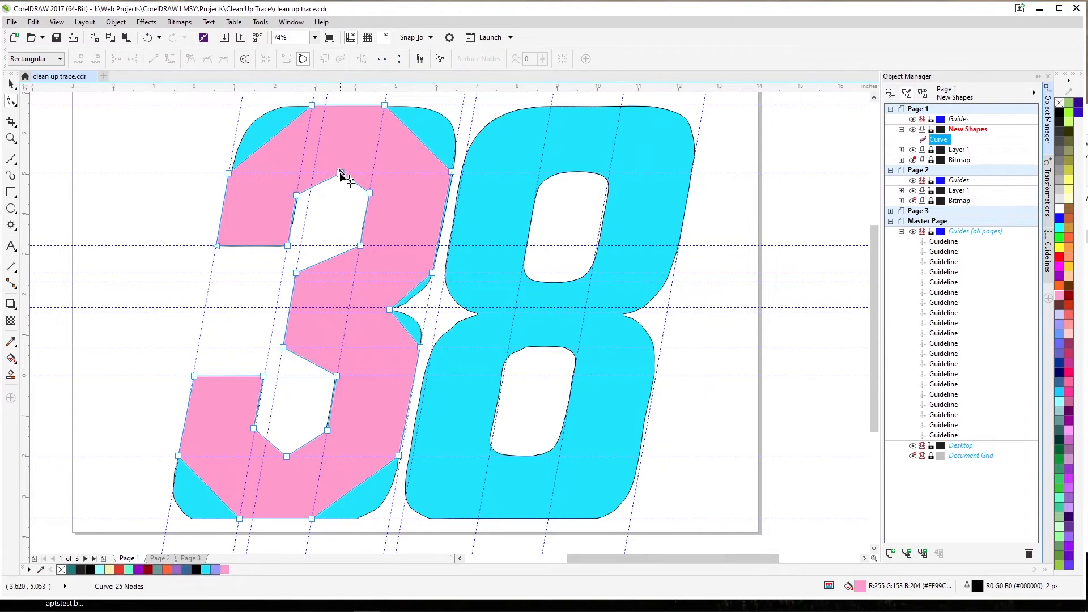
{"action": "left_click", "coordinate": [340, 172]}
{"action": "left_click", "coordinate": [296, 195]}
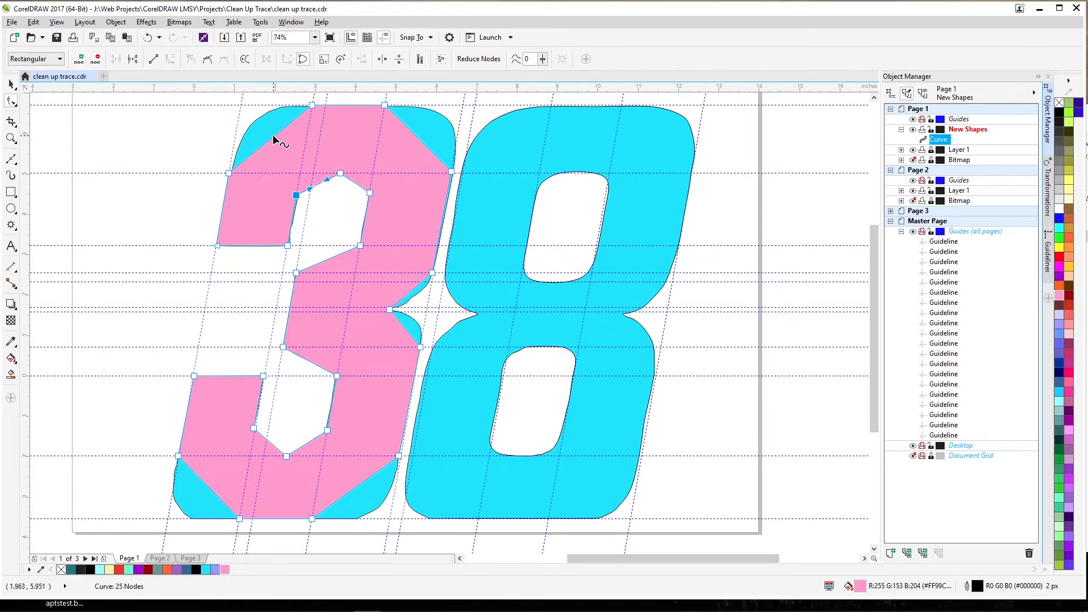
- Bend the 3's upper-left outer corner outward and adjust its curve handles to follow the traced shape
{"action": "left_click_drag", "start_coordinate": [273, 134], "coordinate": [257, 121]}
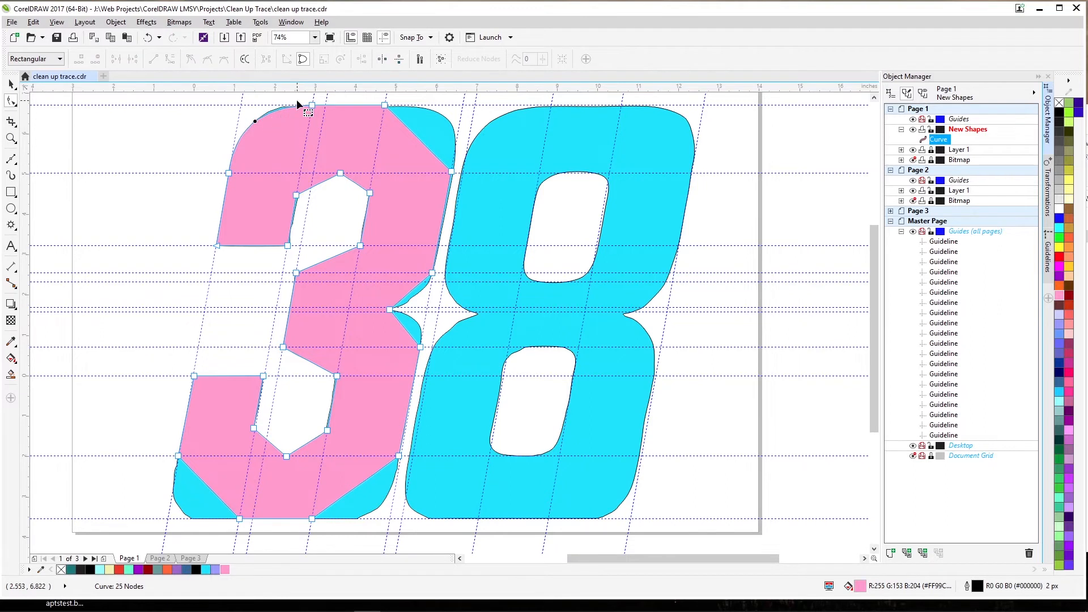
{"action": "left_click_drag", "start_coordinate": [326, 112], "coordinate": [327, 112]}
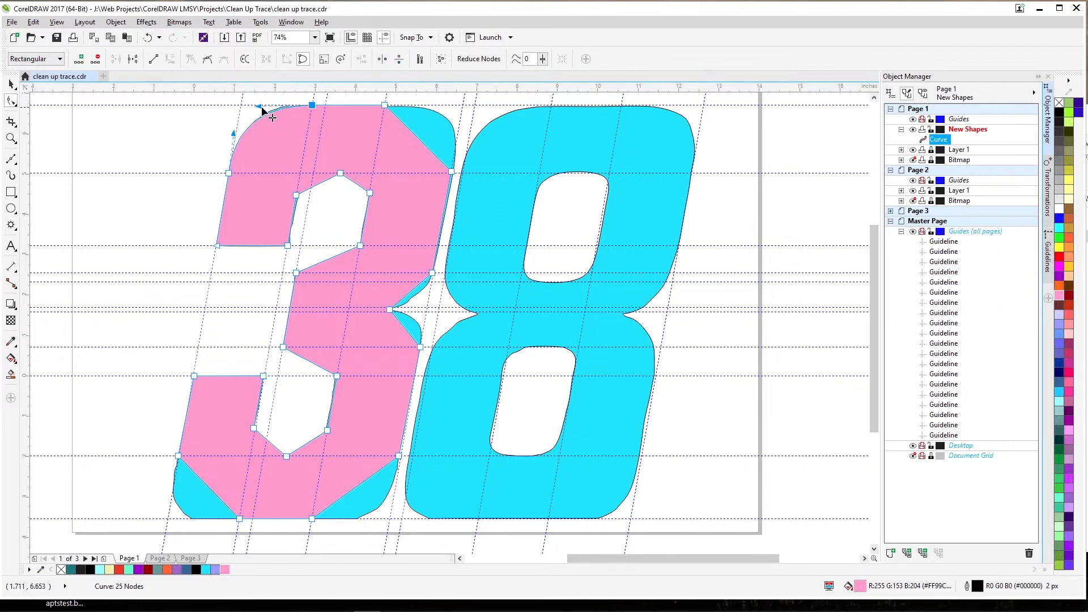
{"action": "left_click_drag", "start_coordinate": [259, 106], "coordinate": [233, 133]}
- Bend the 3's upper-right outer corner to the trace, refining its handles, and curve the segment just above the waist notch
{"action": "left_click", "coordinate": [417, 138]}
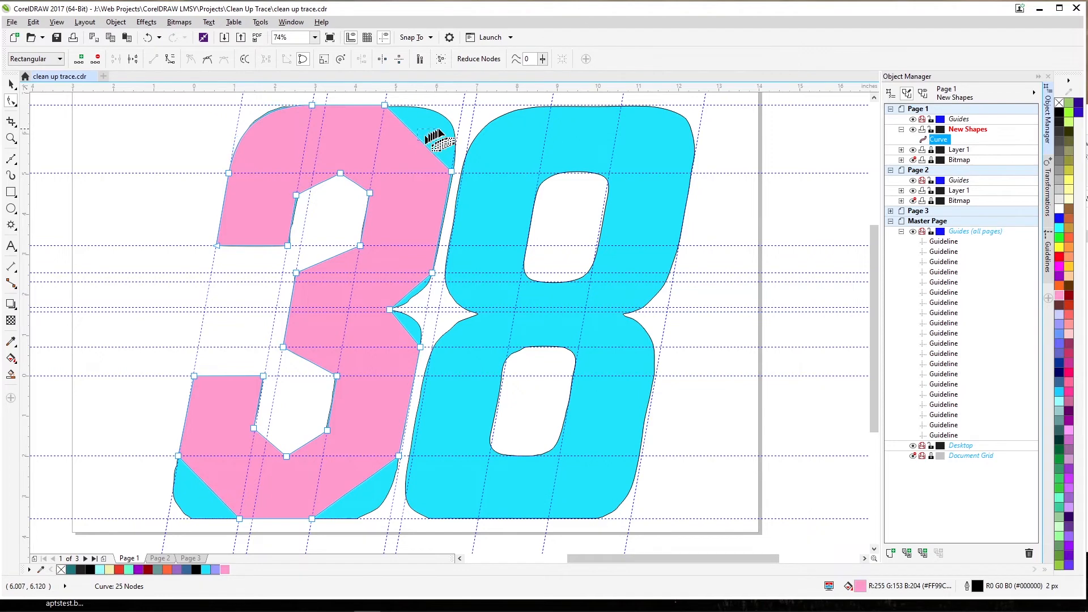
{"action": "left_click_drag", "start_coordinate": [420, 141], "coordinate": [441, 123]}
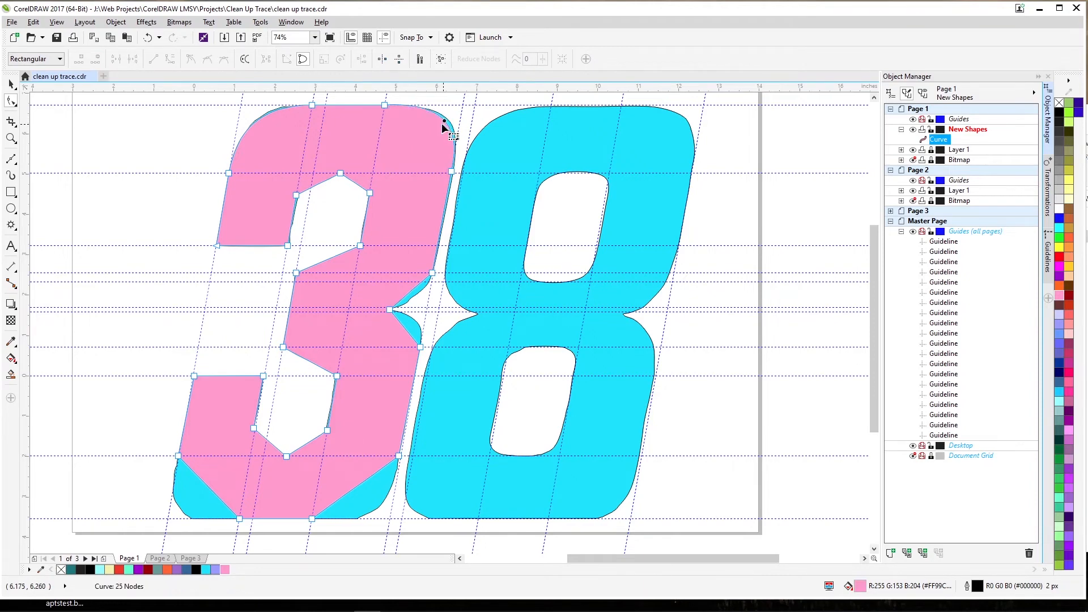
{"action": "left_click", "coordinate": [384, 104]}
{"action": "left_click_drag", "start_coordinate": [434, 102], "coordinate": [459, 115]}
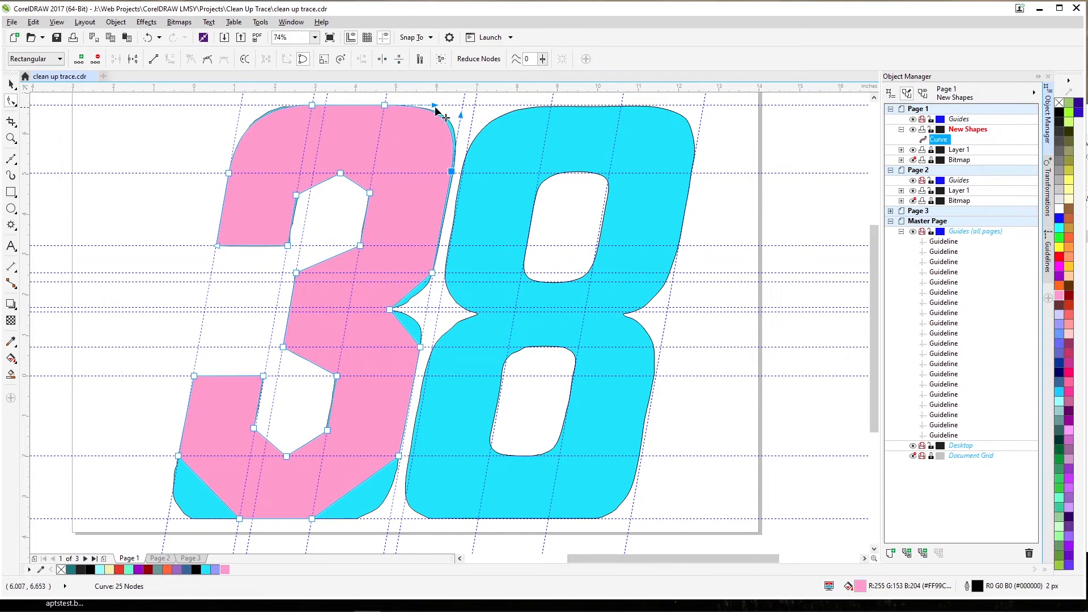
{"action": "left_click_drag", "start_coordinate": [434, 106], "coordinate": [460, 112]}
{"action": "left_click_drag", "start_coordinate": [451, 170], "coordinate": [451, 172]}
{"action": "left_click_drag", "start_coordinate": [410, 290], "coordinate": [413, 294]}
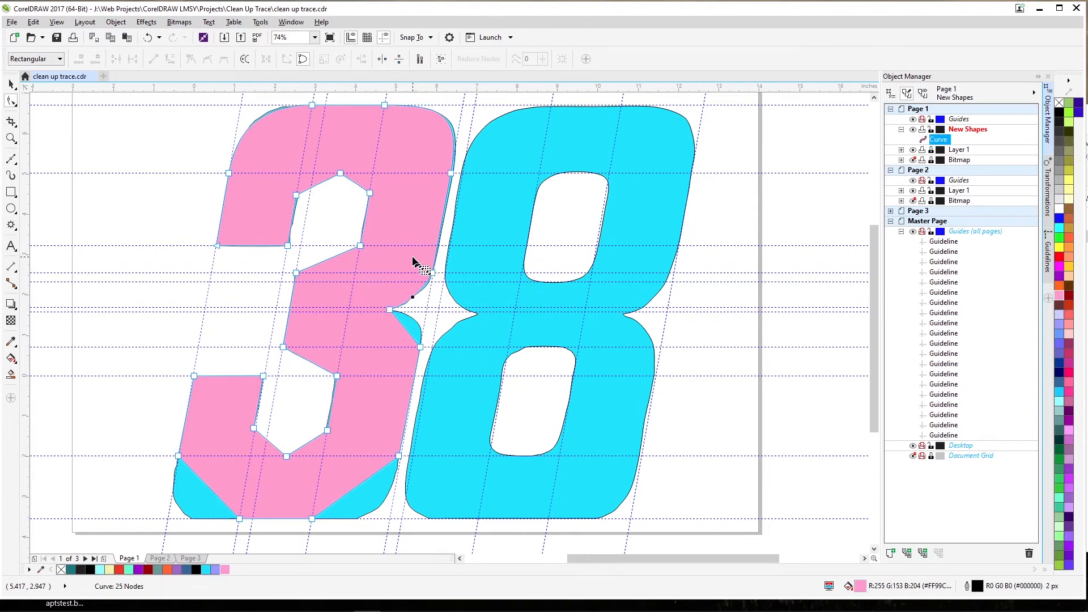
- Curve the segment below the 3's waist notch to the trace and refine the curve handles at the notch
{"action": "mouse_move", "coordinate": [435, 275]}
{"action": "left_mouse_down"}
{"action": "mouse_move", "coordinate": [404, 308]}
{"action": "mouse_move", "coordinate": [430, 292]}
{"action": "left_mouse_up"}
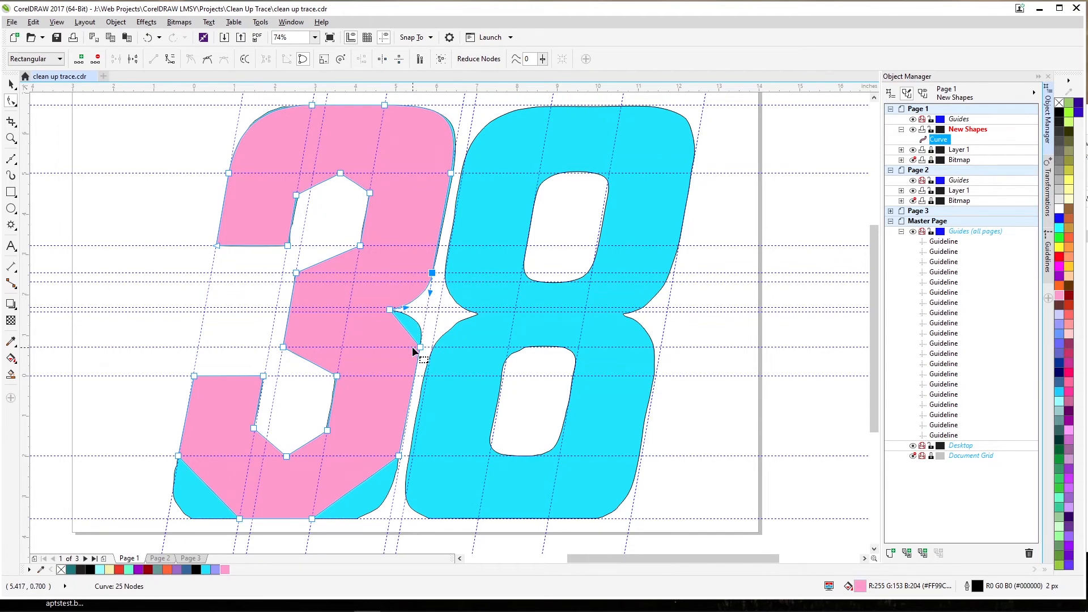
{"action": "key", "text": "ctrl+z"}
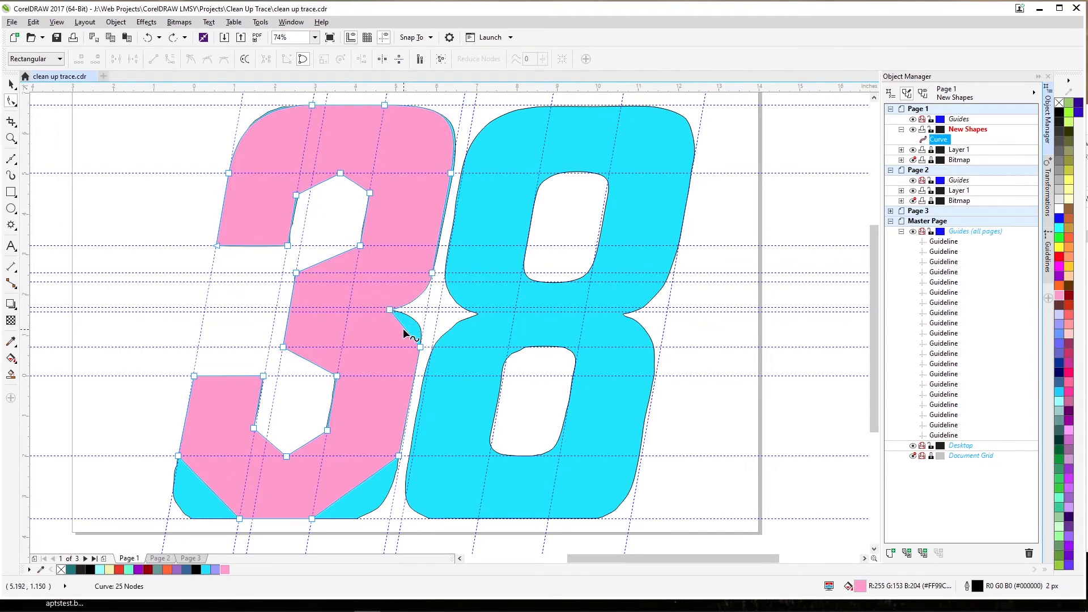
{"action": "left_click_drag", "start_coordinate": [403, 329], "coordinate": [452, 331]}
{"action": "left_click", "coordinate": [11, 138]}
{"action": "left_click", "coordinate": [342, 372]}
{"action": "left_click_drag", "start_coordinate": [492, 381], "coordinate": [470, 452]}
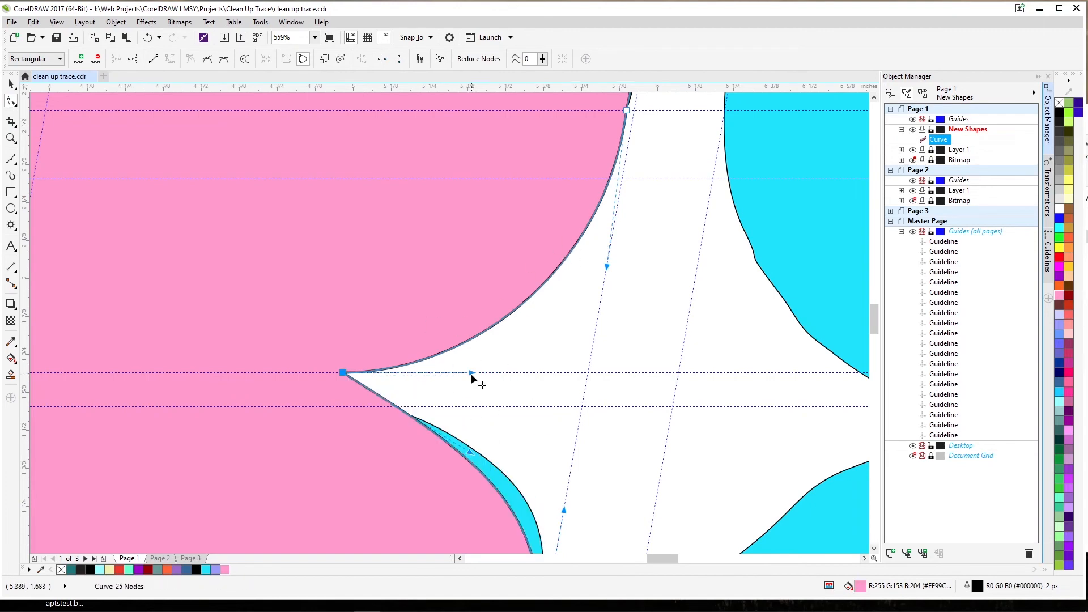
{"action": "left_click_drag", "start_coordinate": [471, 373], "coordinate": [506, 369]}
- Bend the 3's lower-right outer corner outward and adjust its node and handles to follow the trace
{"action": "key", "text": "F4"}
{"action": "left_click", "coordinate": [15, 104]}
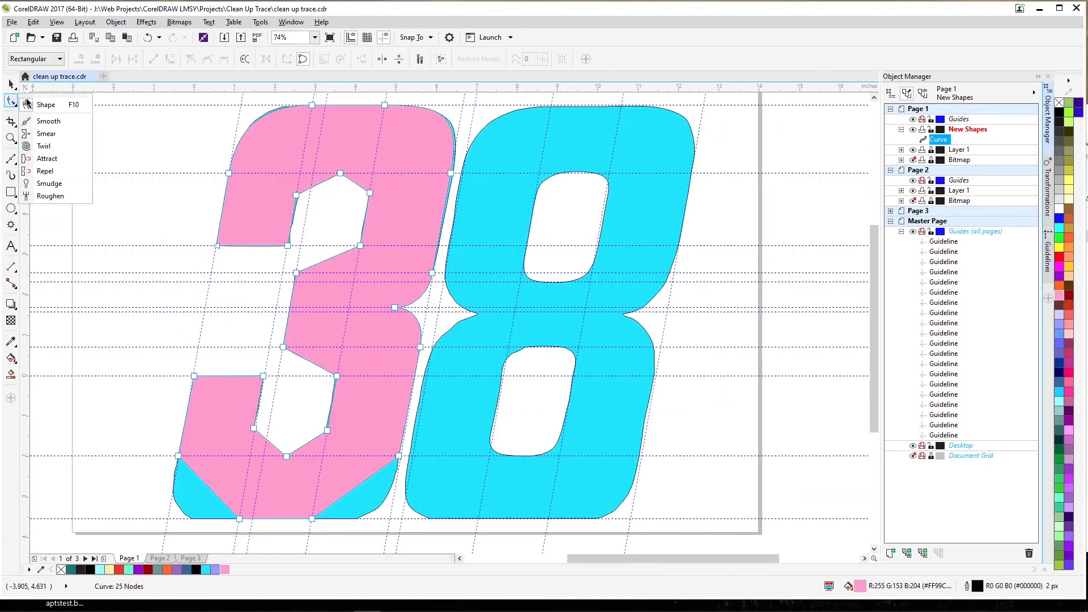
{"action": "left_click", "coordinate": [26, 103]}
{"action": "left_click_drag", "start_coordinate": [353, 487], "coordinate": [394, 506]}
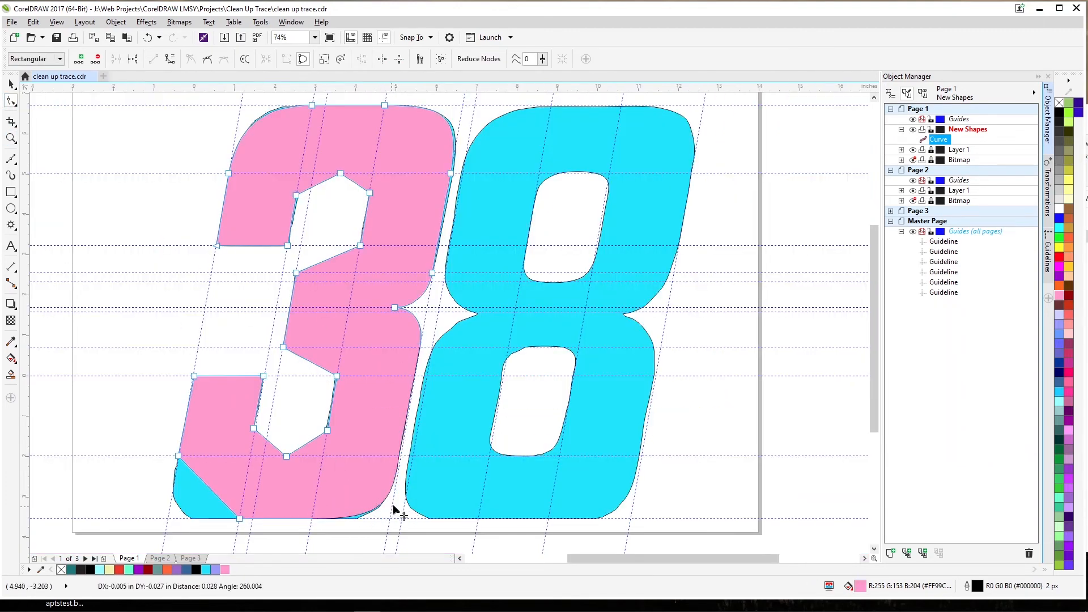
{"action": "left_click_drag", "start_coordinate": [402, 456], "coordinate": [400, 456]}
{"action": "left_click_drag", "start_coordinate": [379, 519], "coordinate": [389, 521]}
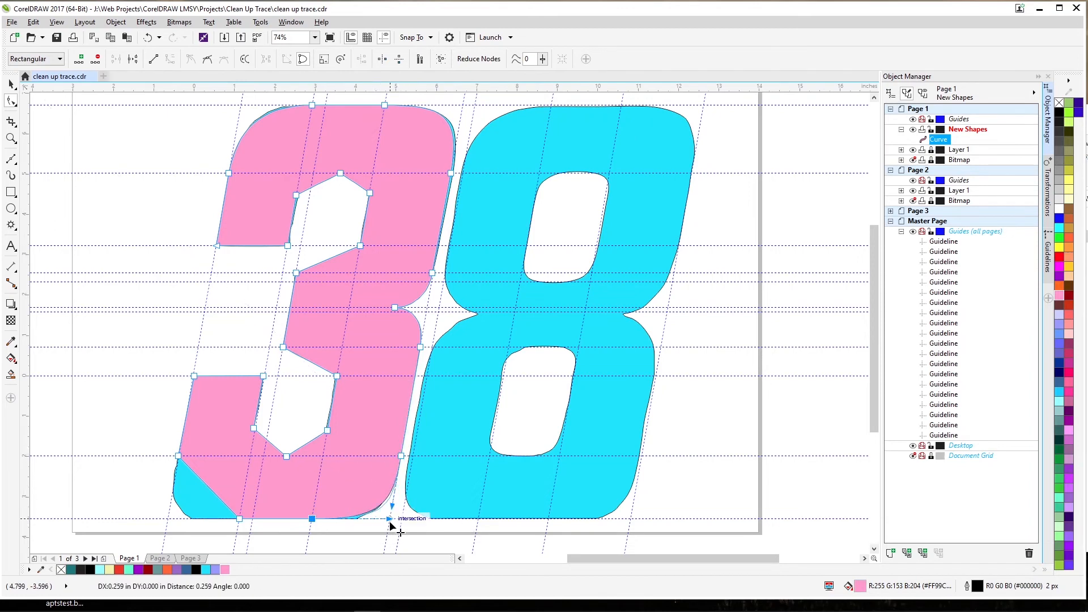
- Bend the 3's lower-left outer corner outward and refine its curve handles against the trace
{"action": "left_click_drag", "start_coordinate": [202, 481], "coordinate": [176, 506]}
{"action": "left_click_drag", "start_coordinate": [156, 505], "coordinate": [172, 498]}
{"action": "left_click_drag", "start_coordinate": [180, 526], "coordinate": [239, 519]}
{"action": "left_click_drag", "start_coordinate": [179, 456], "coordinate": [178, 457]}
{"action": "left_click_drag", "start_coordinate": [172, 497], "coordinate": [170, 509]}
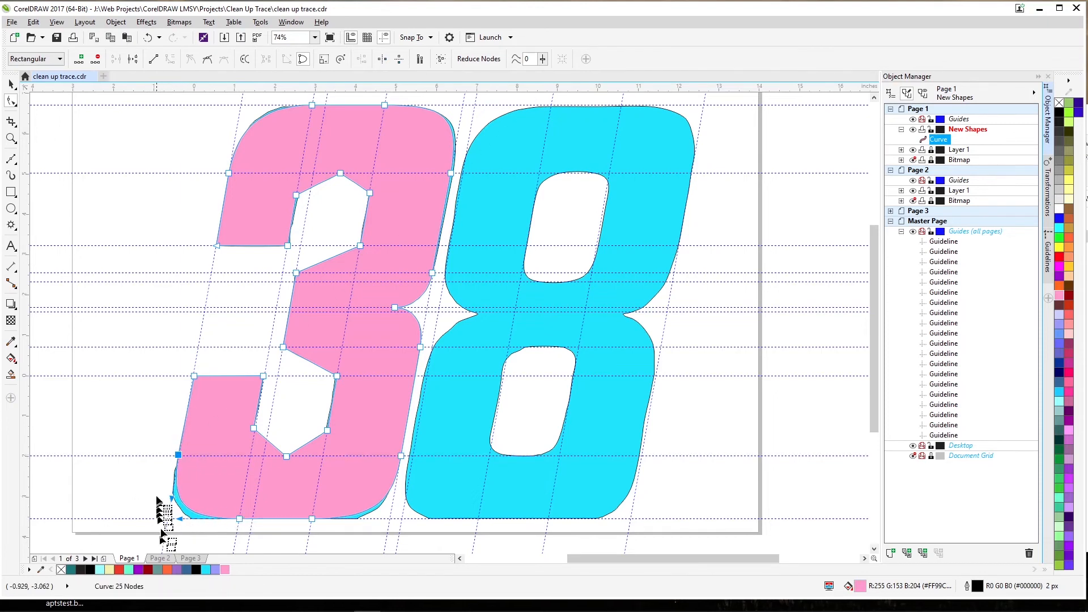
- Nudge the inner end nodes of the 3's lower and upper arms and the lower opening's upper-right node toward the guidelines
{"action": "left_click_drag", "start_coordinate": [263, 376], "coordinate": [265, 377]}
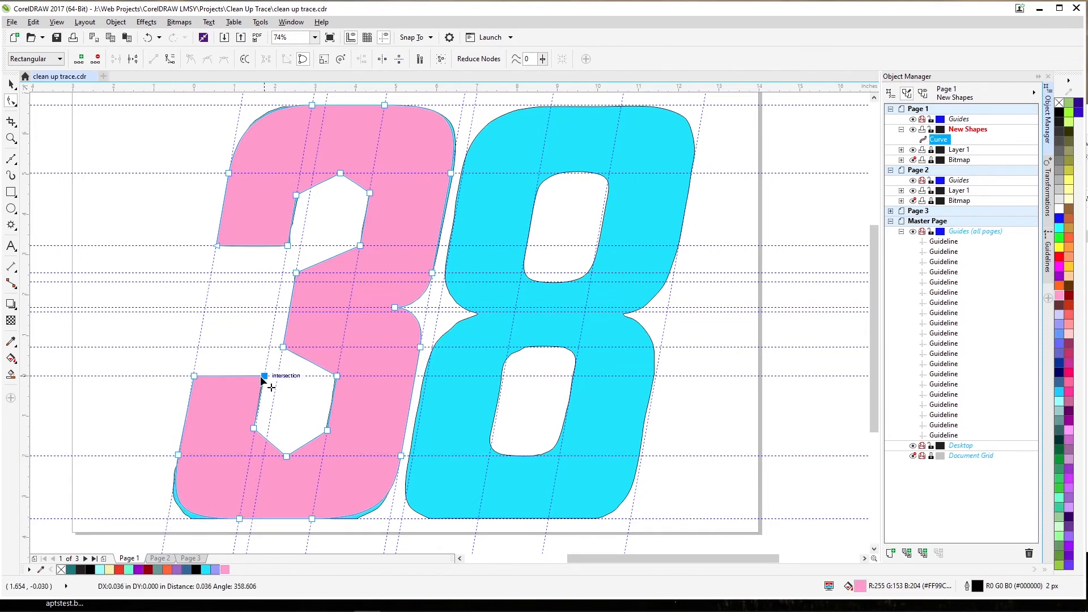
{"action": "left_click_drag", "start_coordinate": [287, 246], "coordinate": [286, 248]}
{"action": "left_click_drag", "start_coordinate": [337, 376], "coordinate": [335, 375]}
- Round both bottom corners of the 3's lower opening to match the traced shape
{"action": "left_click_drag", "start_coordinate": [267, 440], "coordinate": [250, 445]}
{"action": "left_click", "coordinate": [253, 430]}
{"action": "mouse_move", "coordinate": [265, 451]}
{"action": "left_mouse_down"}
{"action": "mouse_move", "coordinate": [316, 450]}
{"action": "mouse_move", "coordinate": [251, 456]}
{"action": "left_mouse_up"}
{"action": "left_click", "coordinate": [286, 456]}
{"action": "left_click", "coordinate": [253, 428]}
{"action": "left_click", "coordinate": [327, 431]}
{"action": "left_click_drag", "start_coordinate": [323, 451], "coordinate": [319, 452]}
{"action": "left_click", "coordinate": [286, 456]}
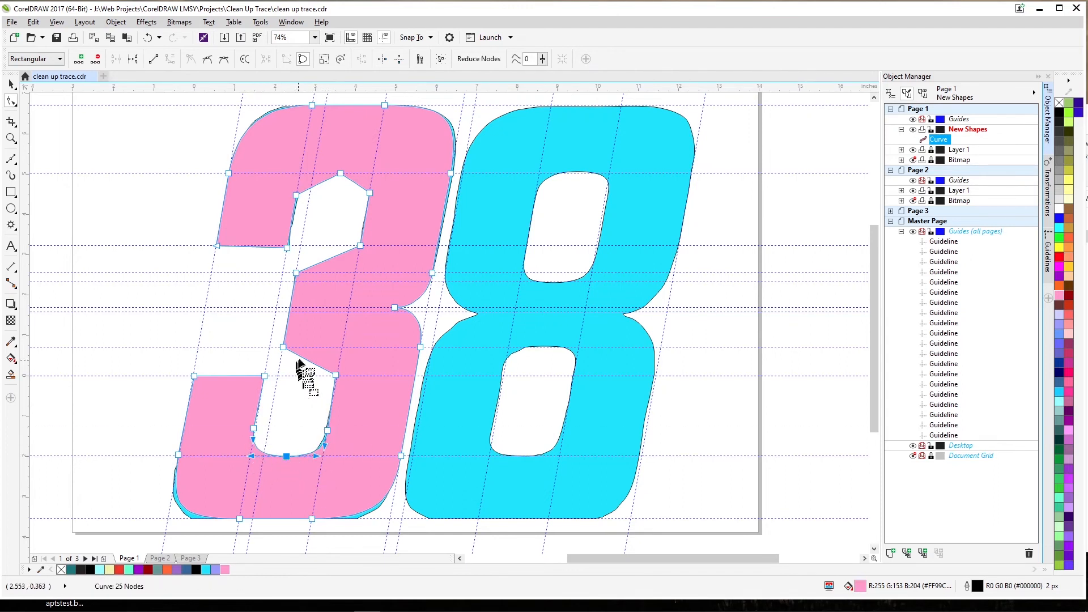
- Bend the segment at the top of the 3's lower opening into a rounded upper-right corner and adjust its handles
{"action": "left_click_drag", "start_coordinate": [310, 361], "coordinate": [338, 360]}
{"action": "left_click", "coordinate": [283, 347]}
{"action": "left_click", "coordinate": [336, 374]}
{"action": "mouse_move", "coordinate": [340, 347]}
{"action": "left_mouse_down"}
{"action": "mouse_move", "coordinate": [331, 346]}
{"action": "mouse_move", "coordinate": [341, 361]}
{"action": "mouse_move", "coordinate": [328, 350]}
{"action": "left_mouse_up"}
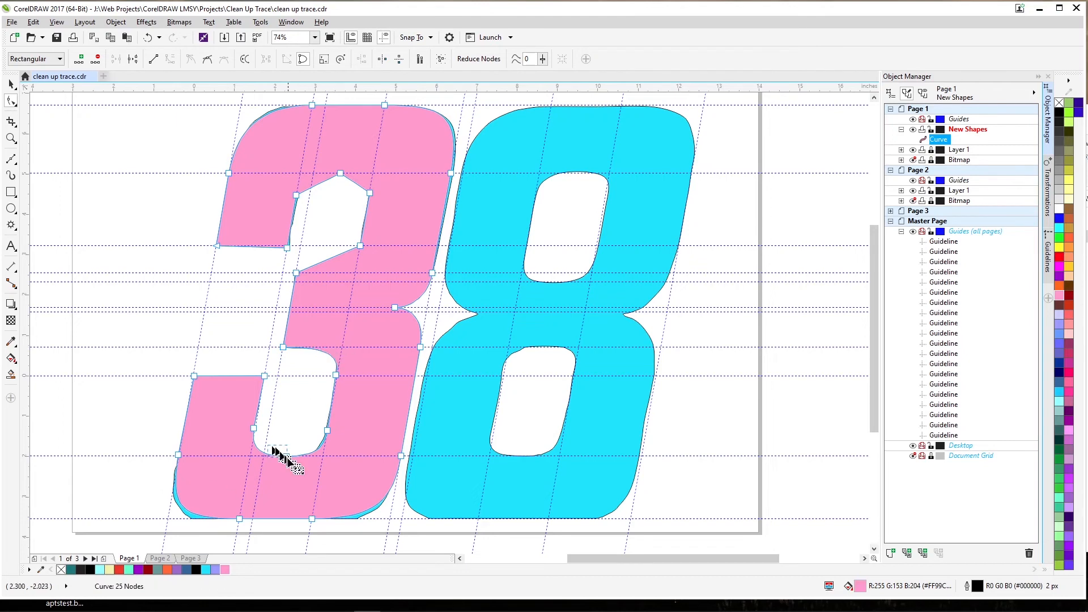
{"action": "left_click", "coordinate": [286, 456]}
{"action": "left_click", "coordinate": [283, 347]}
{"action": "left_click_drag", "start_coordinate": [331, 348], "coordinate": [336, 375]}
{"action": "left_click", "coordinate": [339, 359]}
- Move the node below the lower opening's upper-right corner to the guideline intersection and refine the corner's handle
{"action": "left_click", "coordinate": [11, 138]}
{"action": "left_click_drag", "start_coordinate": [276, 337], "coordinate": [369, 398]}
{"action": "left_click", "coordinate": [11, 101]}
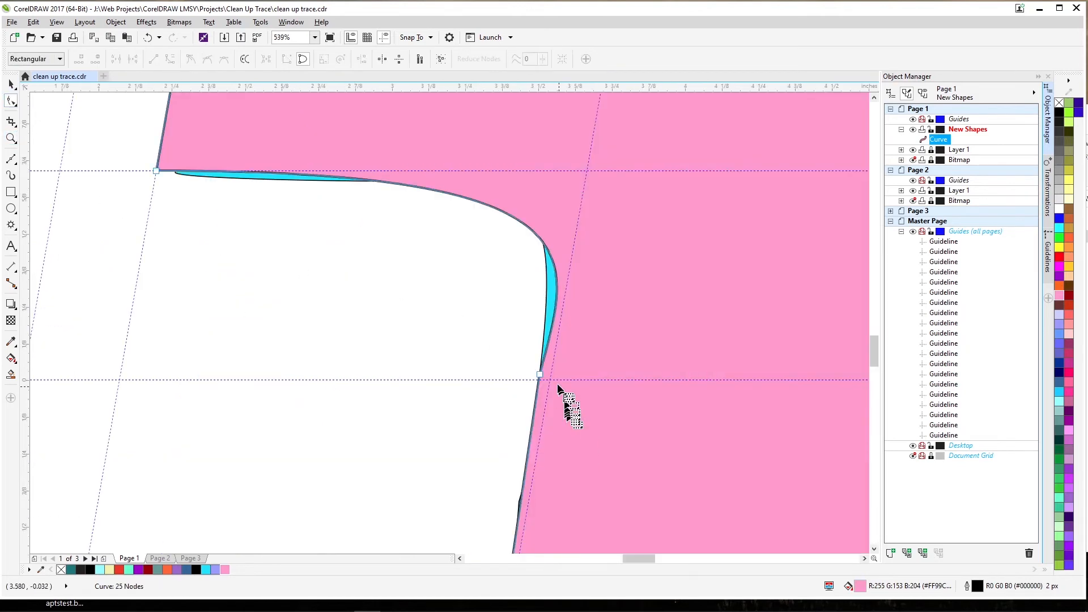
{"action": "left_click_drag", "start_coordinate": [540, 374], "coordinate": [549, 379]}
{"action": "left_click_drag", "start_coordinate": [581, 262], "coordinate": [572, 252]}
- Hide Layer 1 so that only the redrawn 3 shows, and inspect its lower opening up close
{"action": "left_click", "coordinate": [11, 139]}
{"action": "right_click", "coordinate": [139, 213]}
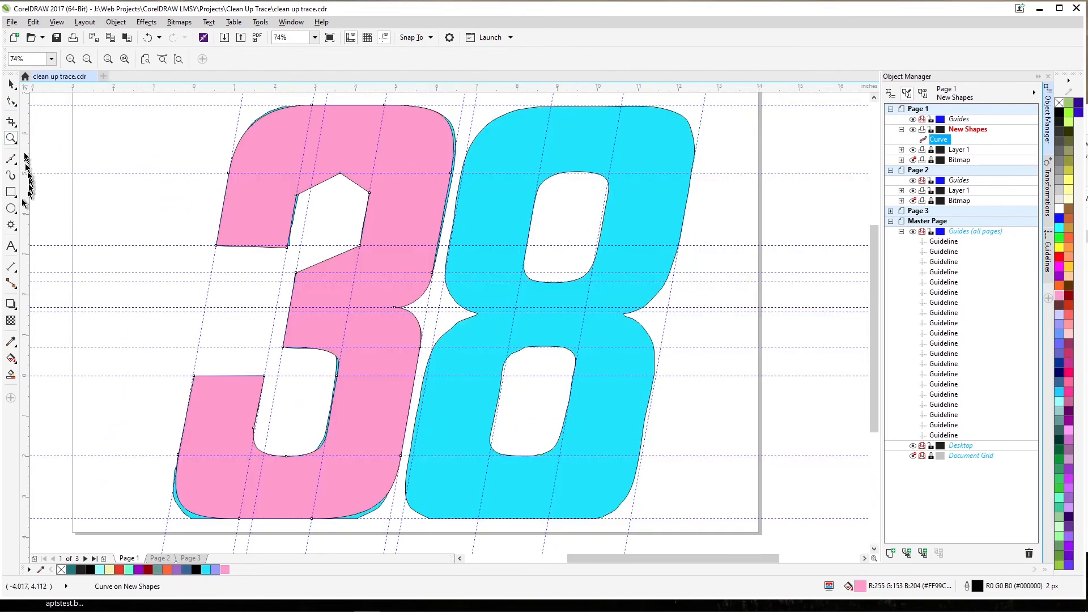
{"action": "left_click", "coordinate": [176, 208]}
{"action": "right_click", "coordinate": [401, 357]}
{"action": "left_click_drag", "start_coordinate": [200, 321], "coordinate": [397, 413]}
{"action": "left_click", "coordinate": [10, 84]}
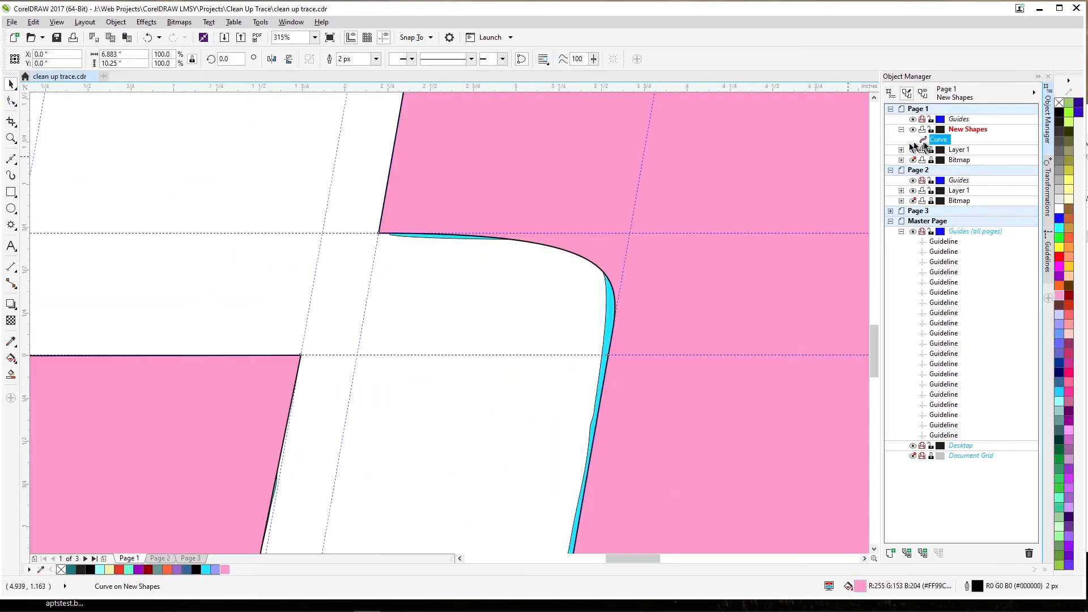
{"action": "scroll", "coordinate": [732, 337], "scroll_direction": "down", "scroll_amount": 3}
{"action": "scroll", "coordinate": [664, 332], "scroll_direction": "up", "scroll_amount": 3}
{"action": "right_click", "coordinate": [635, 275]}
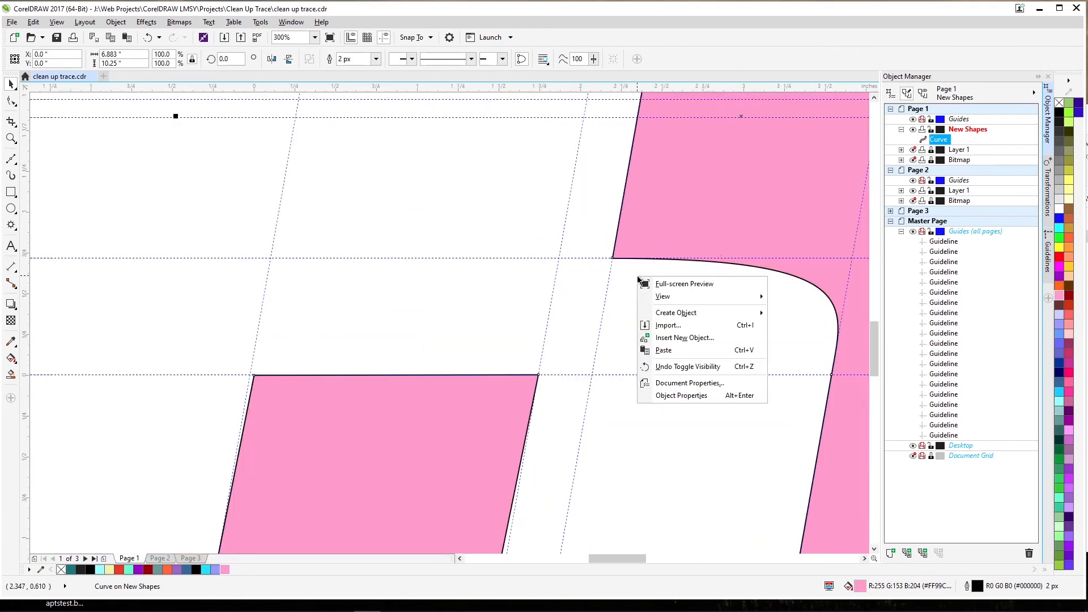
{"action": "left_click", "coordinate": [645, 288]}
{"action": "key", "text": "h"}
{"action": "left_click_drag", "start_coordinate": [717, 333], "coordinate": [499, 326]}
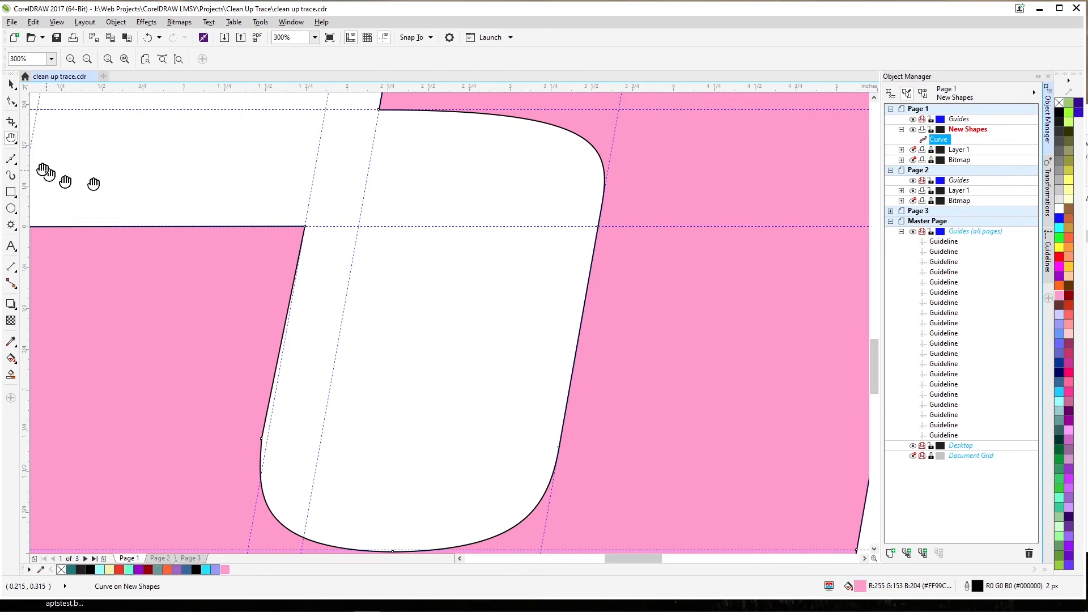
- Round the two top corners of the 3's upper opening by bending their segments outward
{"action": "left_click", "coordinate": [12, 141]}
{"action": "left_click", "coordinate": [42, 140]}
{"action": "scroll", "coordinate": [168, 151], "scroll_direction": "down", "scroll_amount": 3}
{"action": "left_click_drag", "start_coordinate": [368, 174], "coordinate": [532, 303]}
{"action": "key", "text": "F10"}
{"action": "left_click_drag", "start_coordinate": [491, 354], "coordinate": [466, 354]}
{"action": "left_click_drag", "start_coordinate": [551, 232], "coordinate": [583, 220]}
{"action": "left_click_drag", "start_coordinate": [493, 223], "coordinate": [416, 235]}
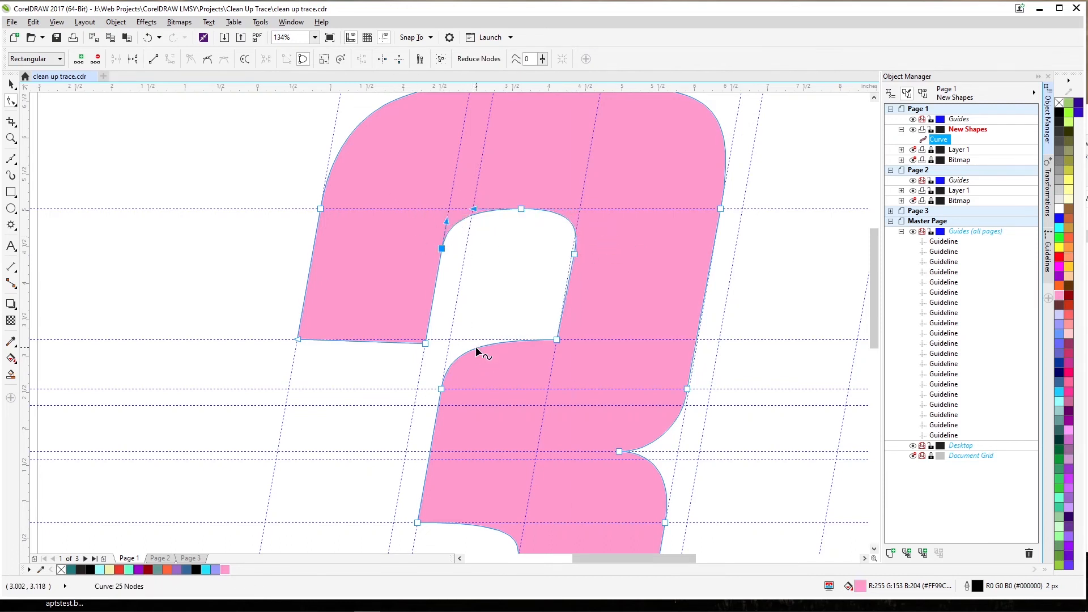
- Bend the upper opening's lower-right corner outward and align the node on the opening's right side with its slanted edge
{"action": "left_click_drag", "start_coordinate": [478, 352], "coordinate": [556, 382]}
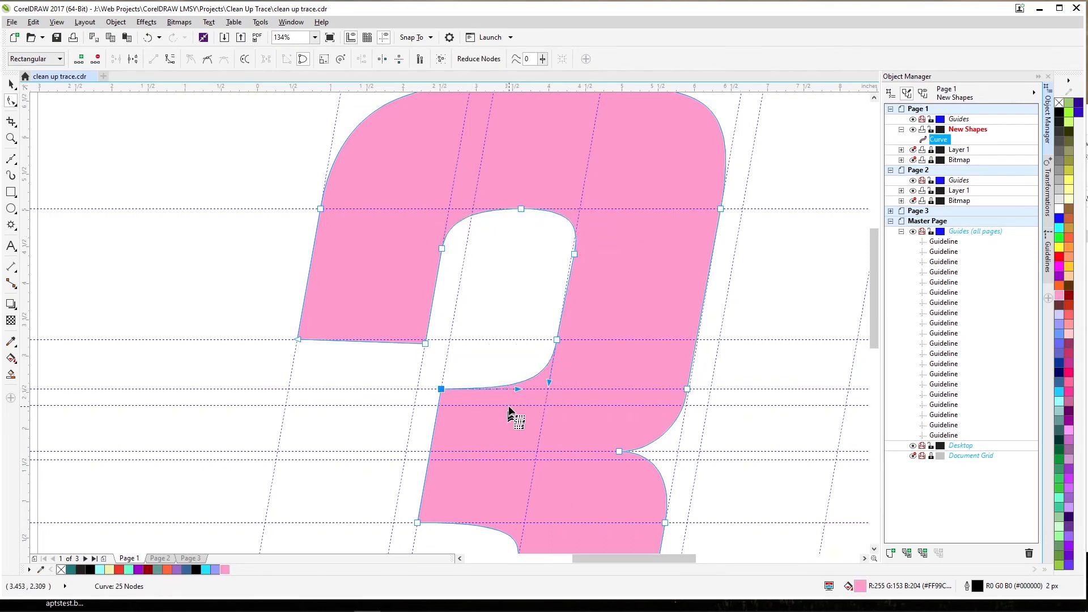
{"action": "left_click_drag", "start_coordinate": [574, 253], "coordinate": [573, 255]}
{"action": "left_click", "coordinate": [303, 135]}
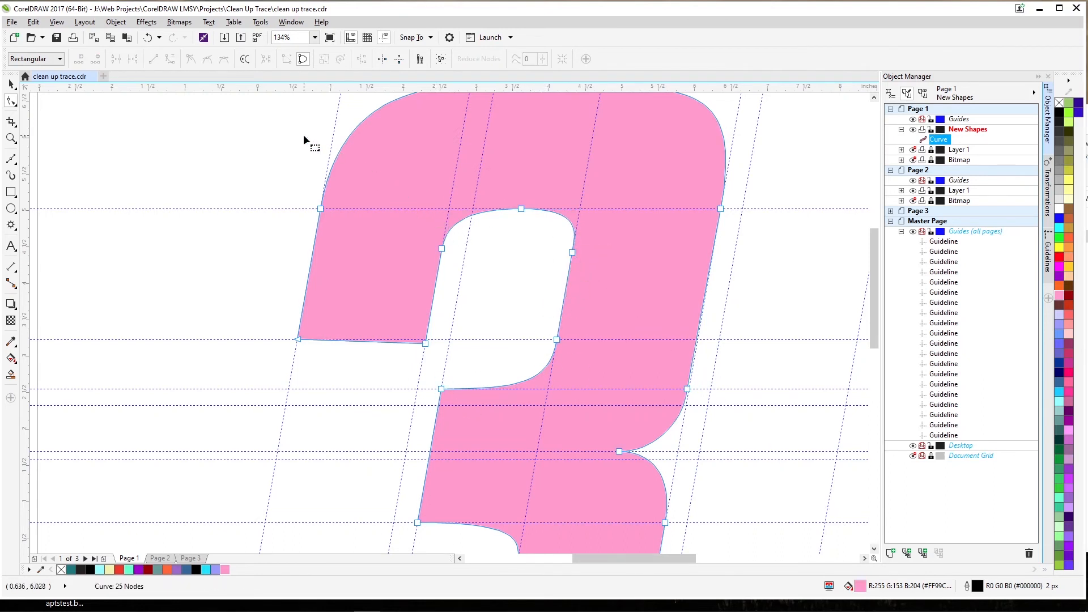
- Show Layer 1 again and hide the master page guidelines to compare the redrawn 3 with the trace
{"action": "left_click", "coordinate": [11, 138]}
{"action": "right_click", "coordinate": [184, 191]}
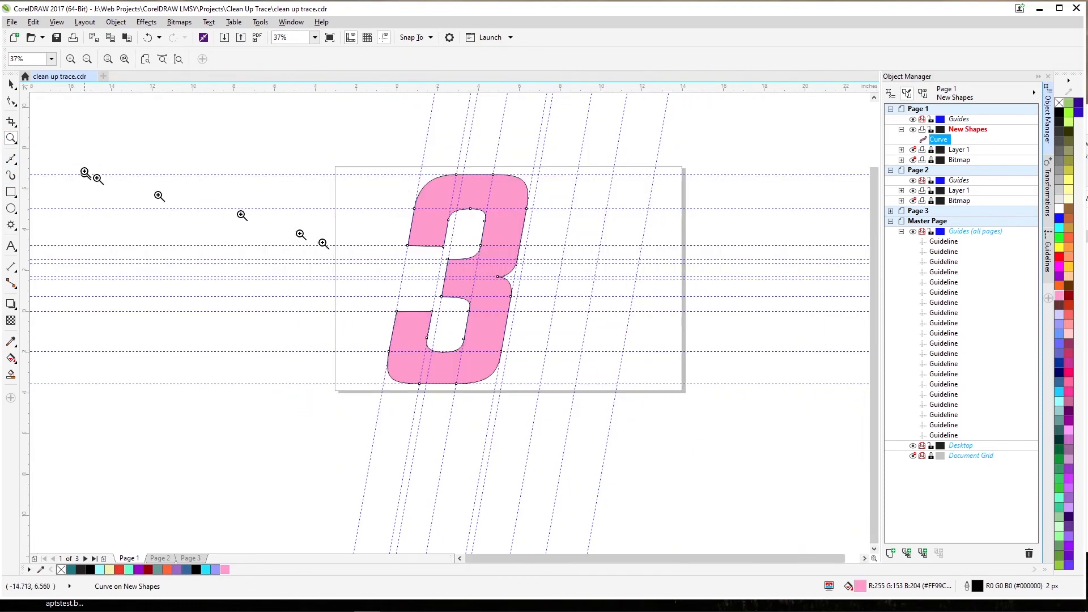
{"action": "left_click", "coordinate": [10, 86]}
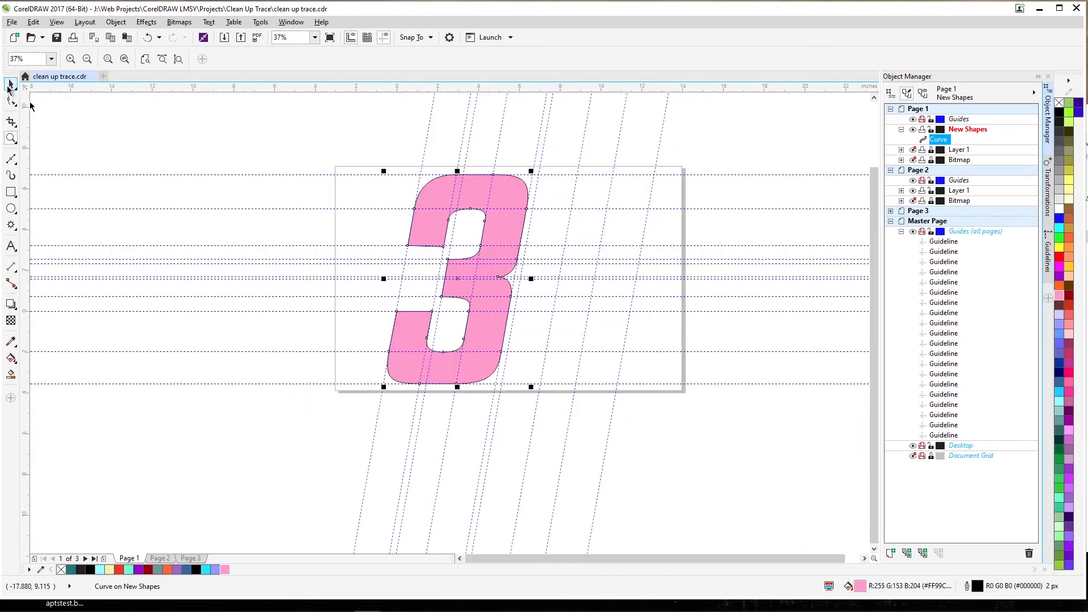
{"action": "left_click", "coordinate": [226, 197]}
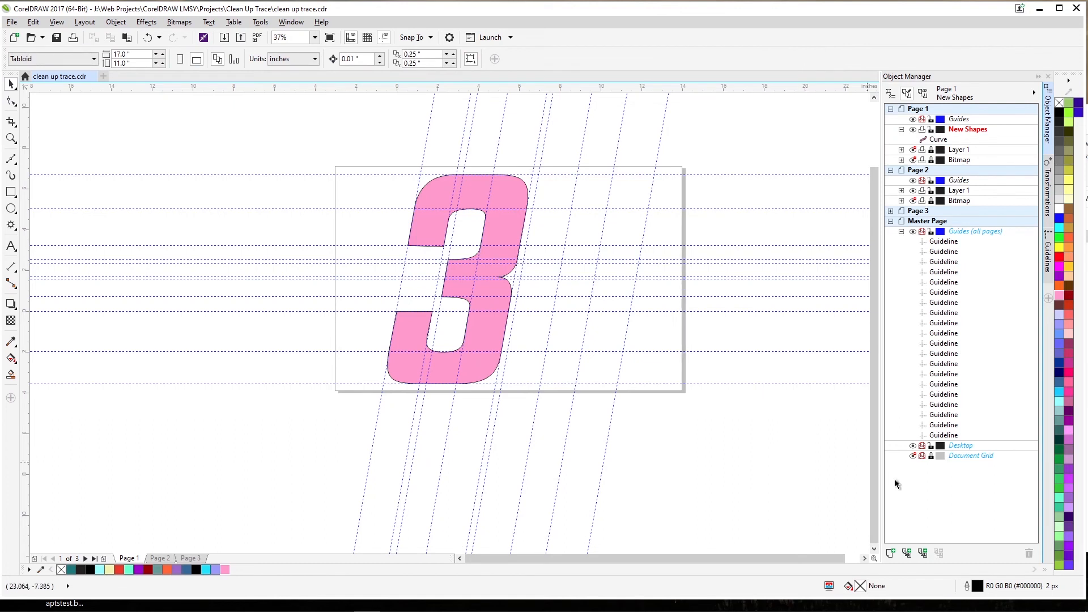
{"action": "left_click", "coordinate": [913, 150]}
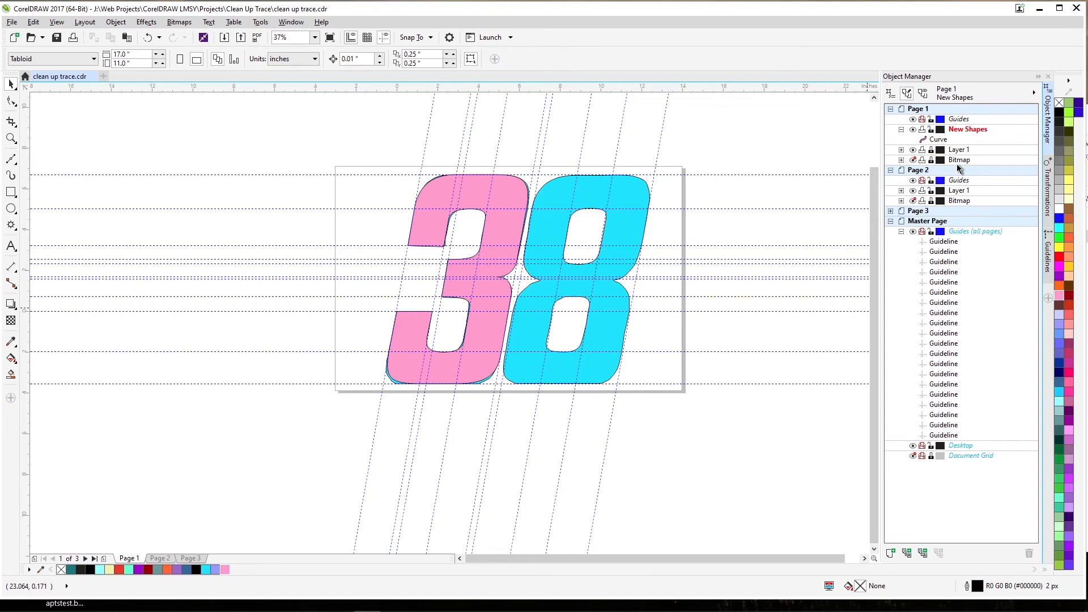
{"action": "left_click", "coordinate": [912, 231]}
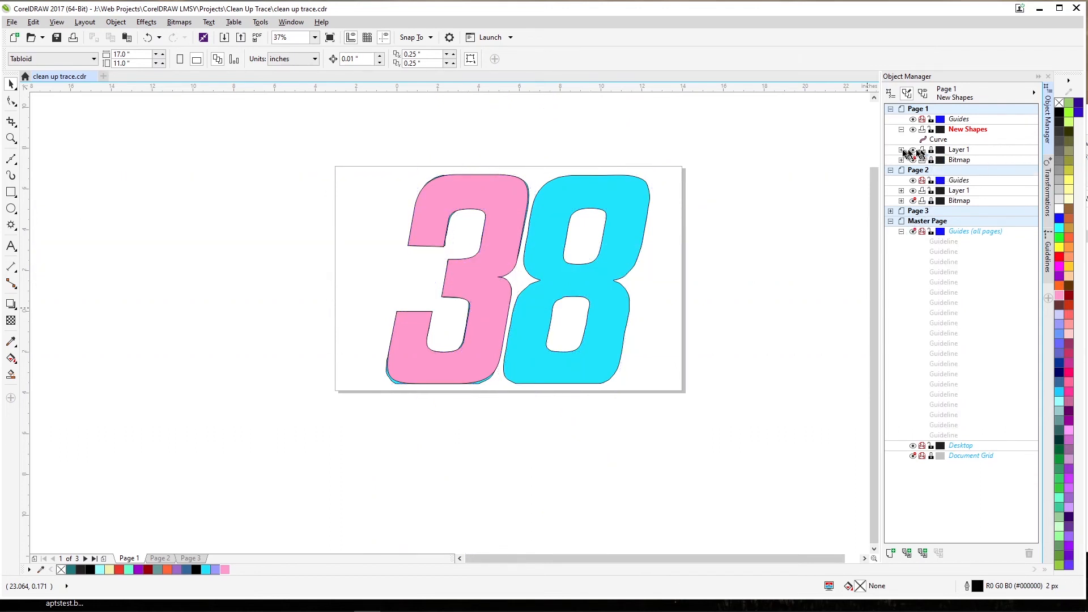
- Delete the original traced 3 from Layer 1
{"action": "left_click", "coordinate": [901, 150]}
{"action": "left_click", "coordinate": [956, 150]}
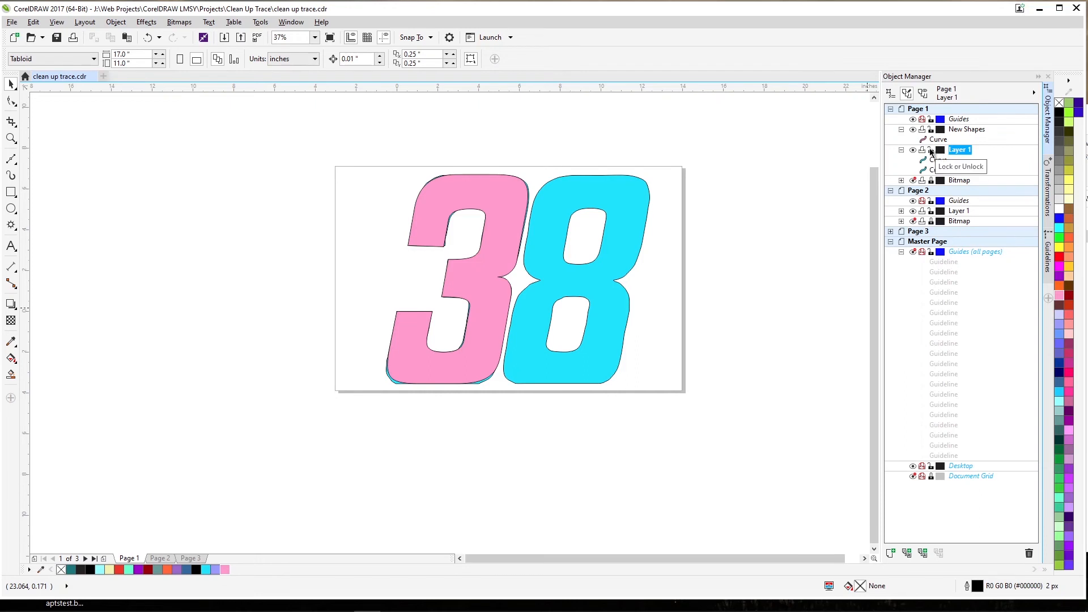
{"action": "left_click", "coordinate": [937, 160]}
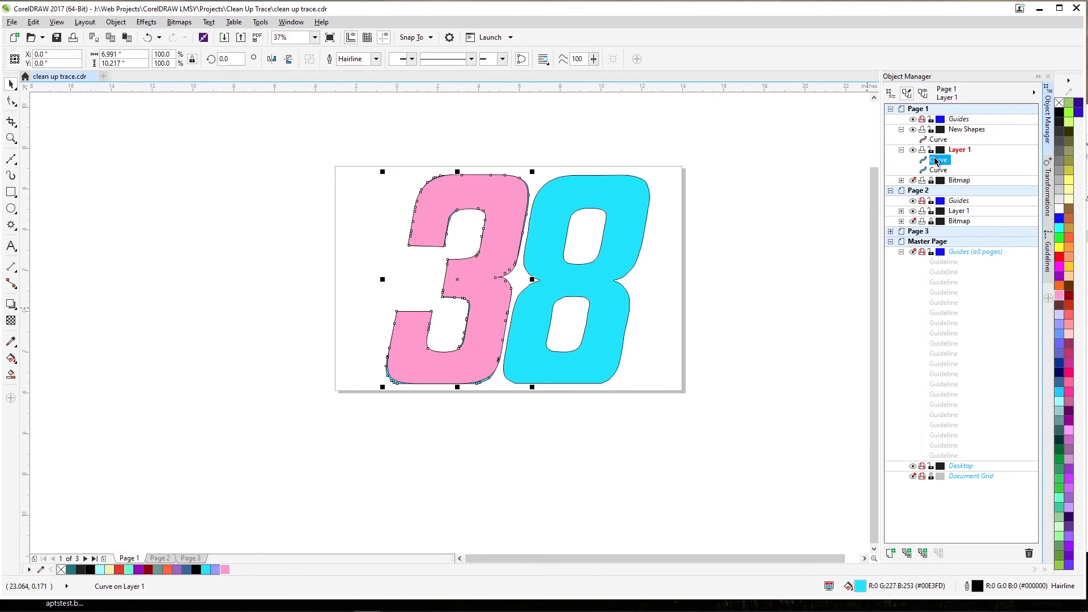
{"action": "key", "text": "Delete"}
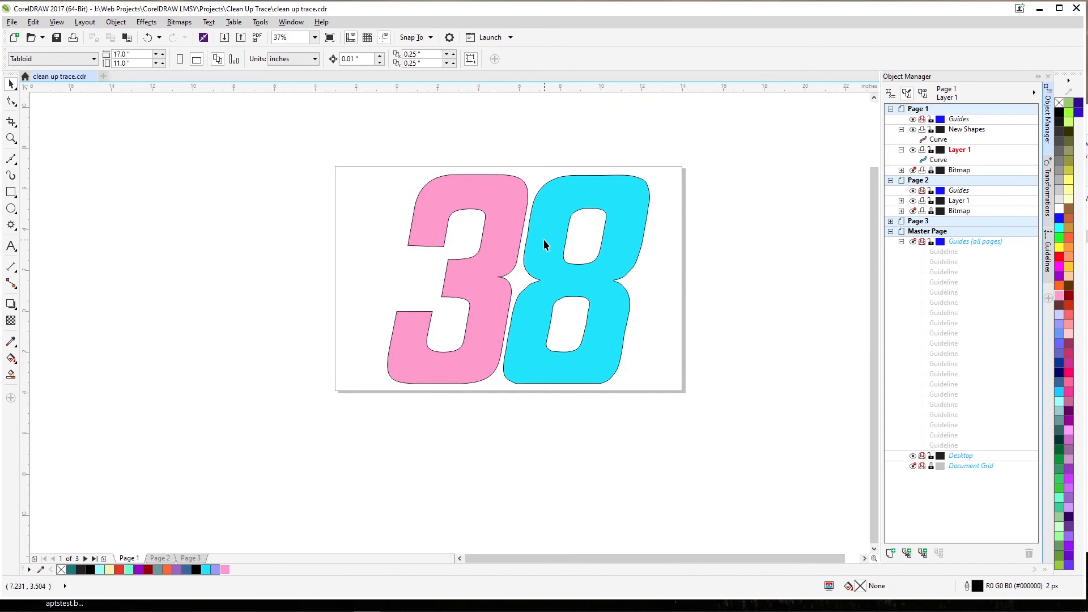
- Frame both digits in the view, show the master page guidelines again, and leave nothing selected
{"action": "left_click", "coordinate": [551, 207]}
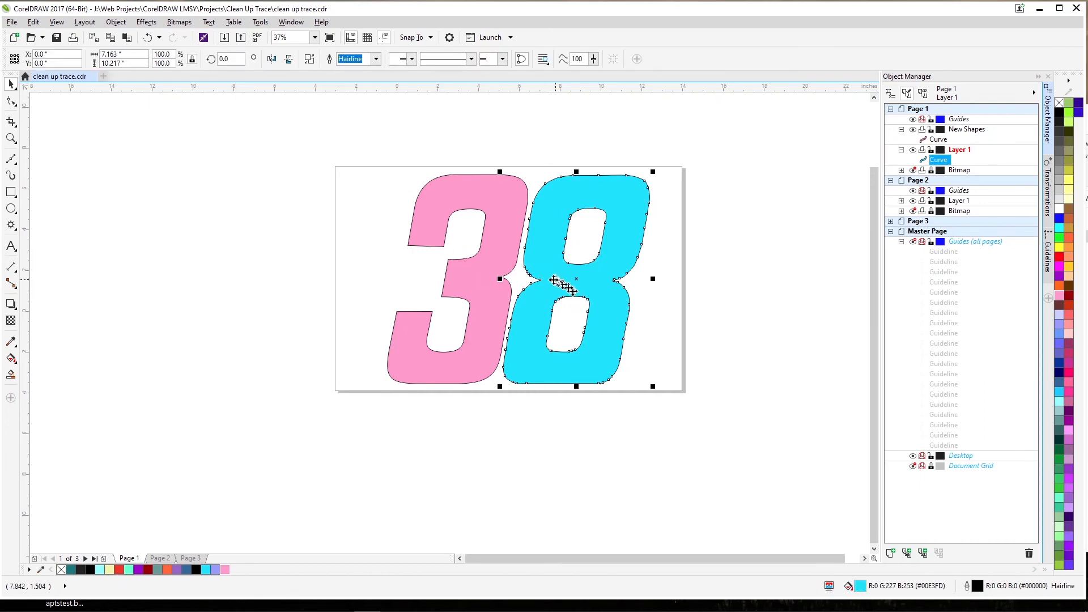
{"action": "left_click", "coordinate": [8, 141]}
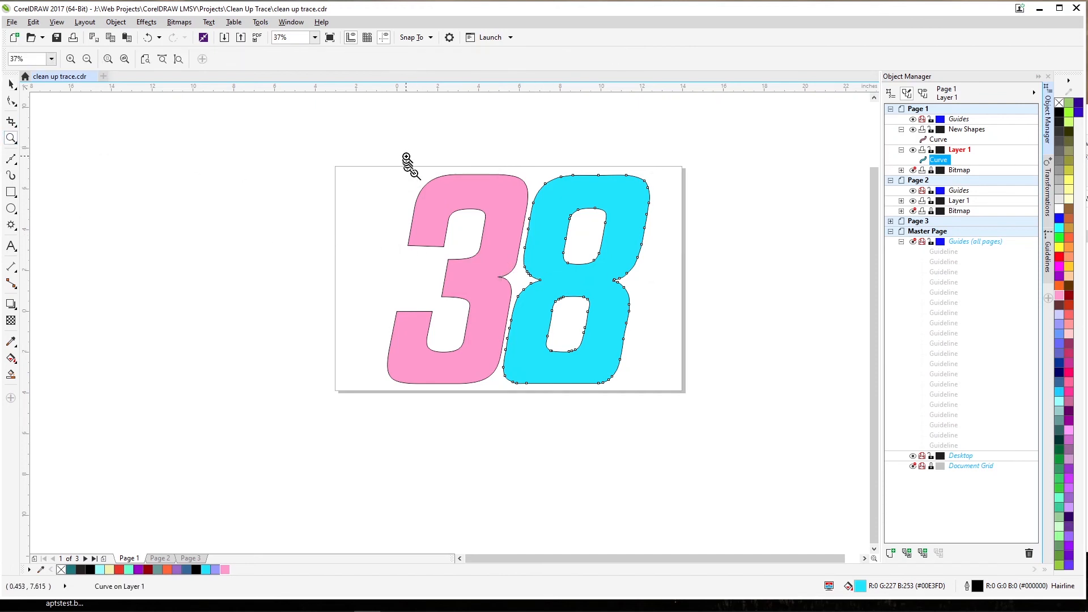
{"action": "left_click_drag", "start_coordinate": [403, 152], "coordinate": [655, 435]}
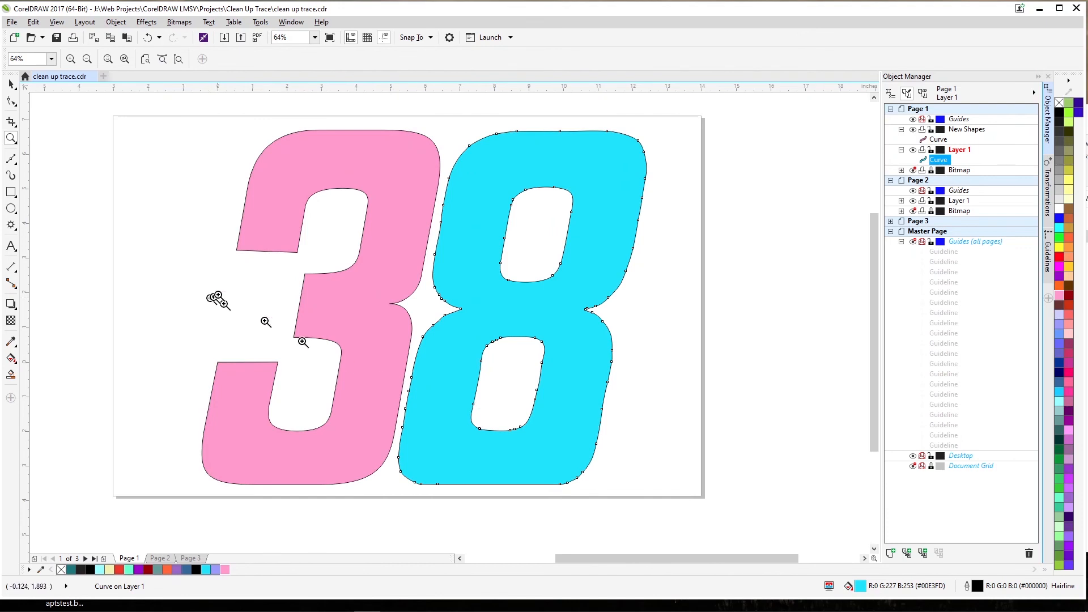
{"action": "left_click", "coordinate": [11, 86]}
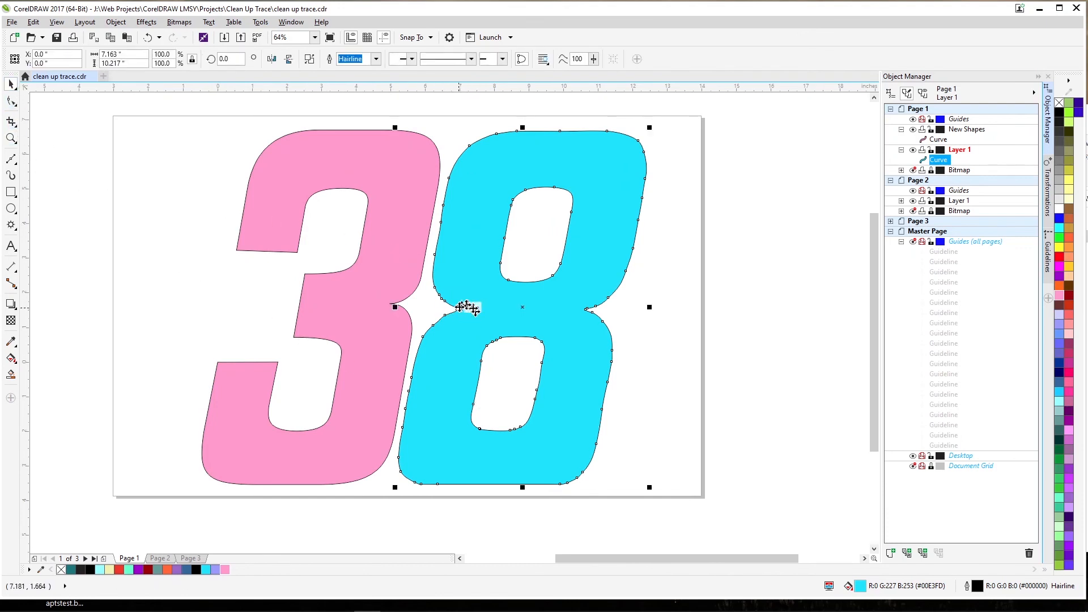
{"action": "left_click", "coordinate": [911, 242]}
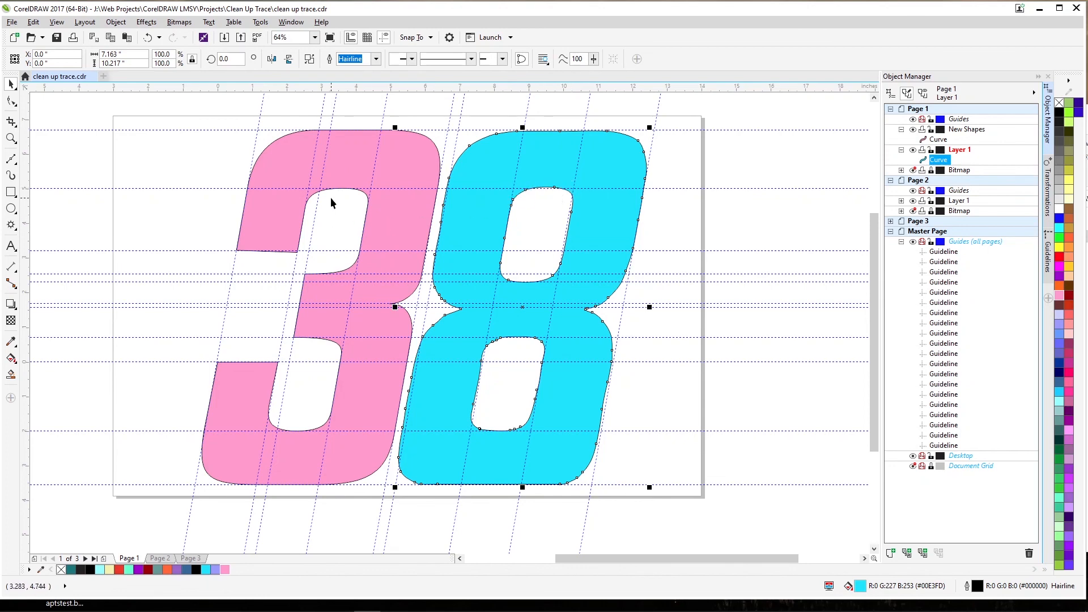
{"action": "key", "text": "Escape"}
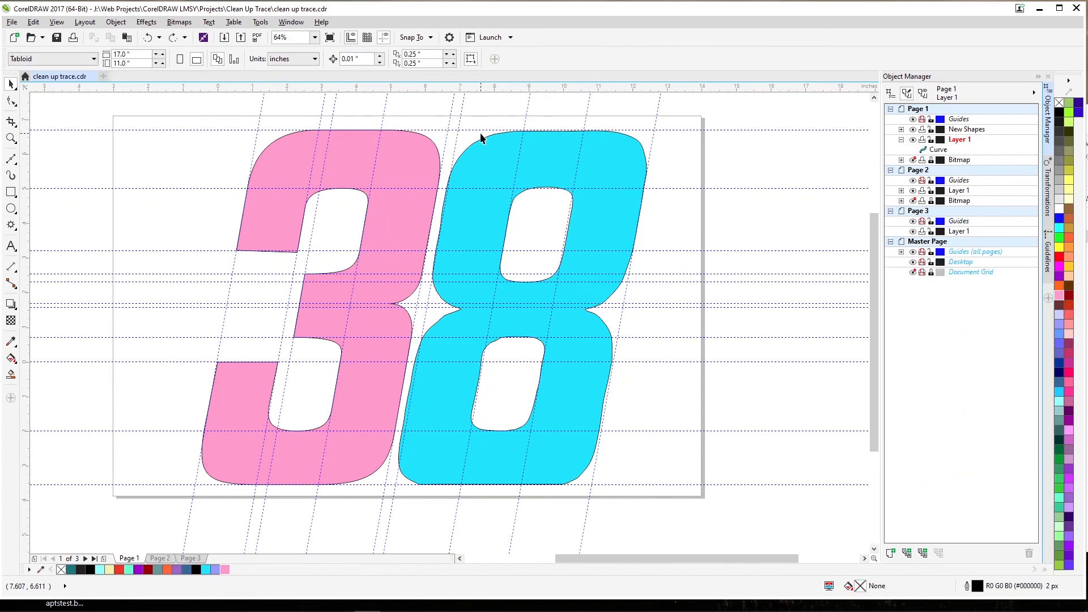